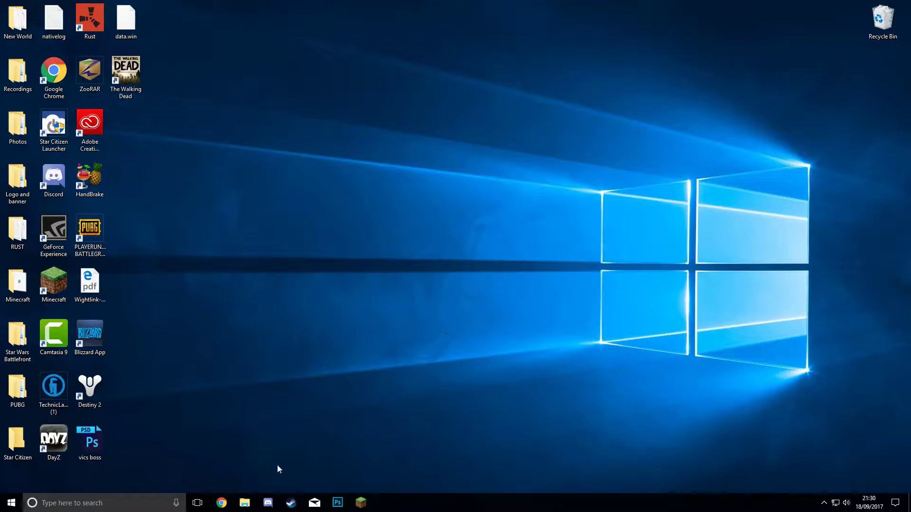
Search the web for minecraft forge in Chrome and open the official Minecraft Forge downloads site.
click(221, 503)
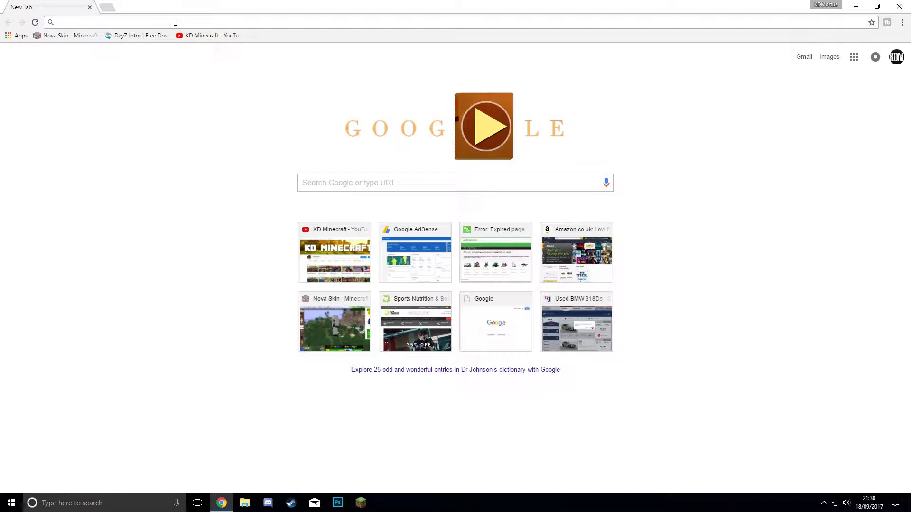
text(mine)
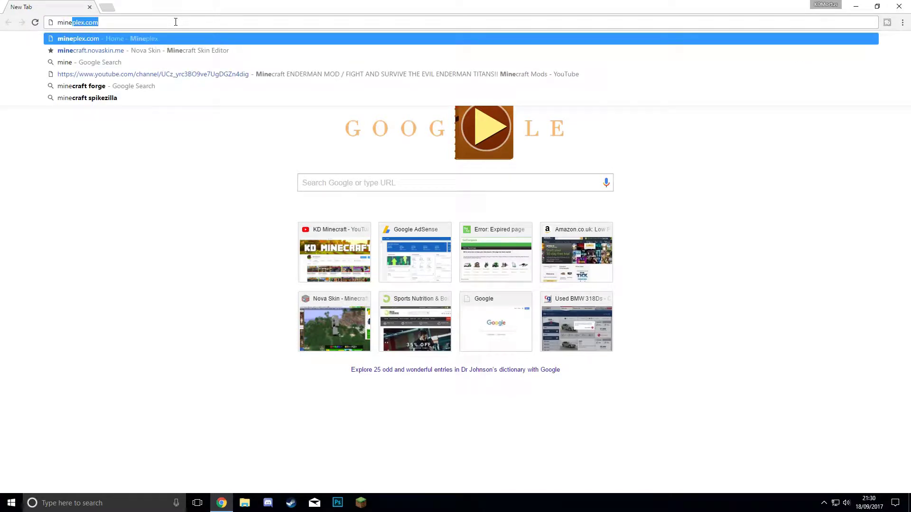
text(craft fo)
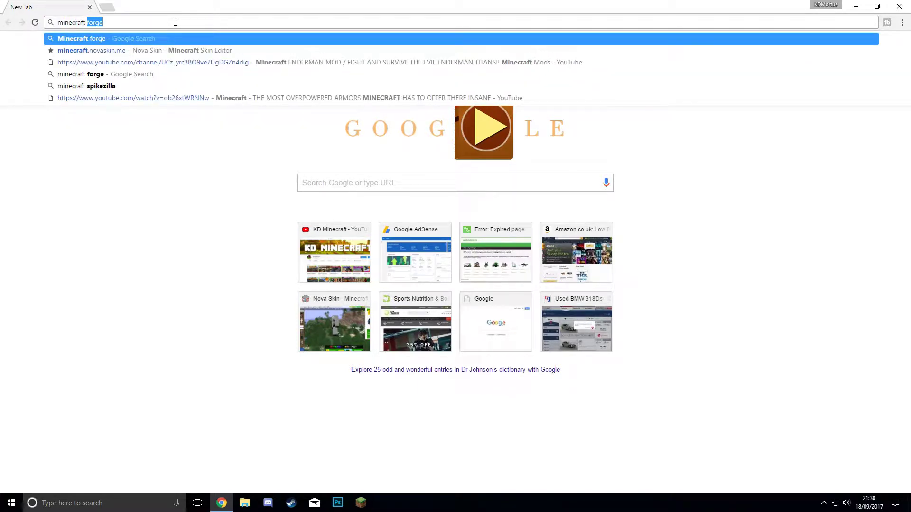
text(rge)
key(Return)
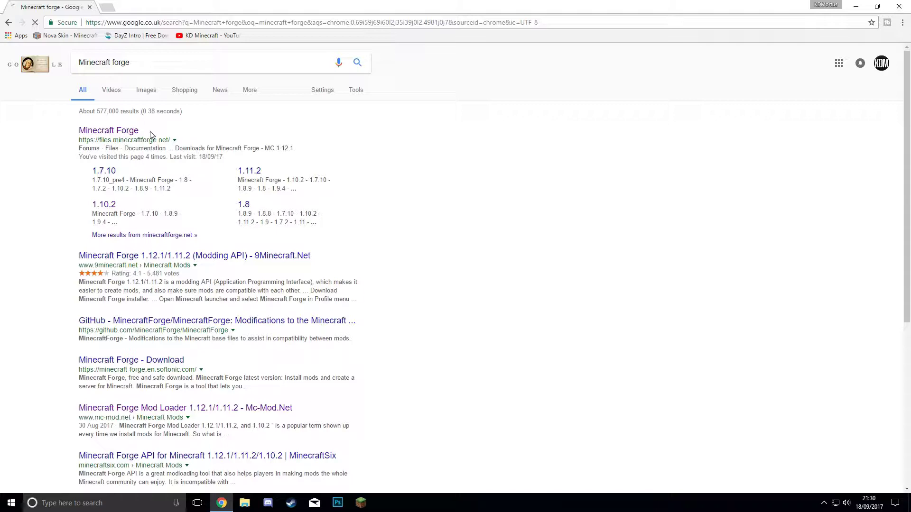
click(107, 131)
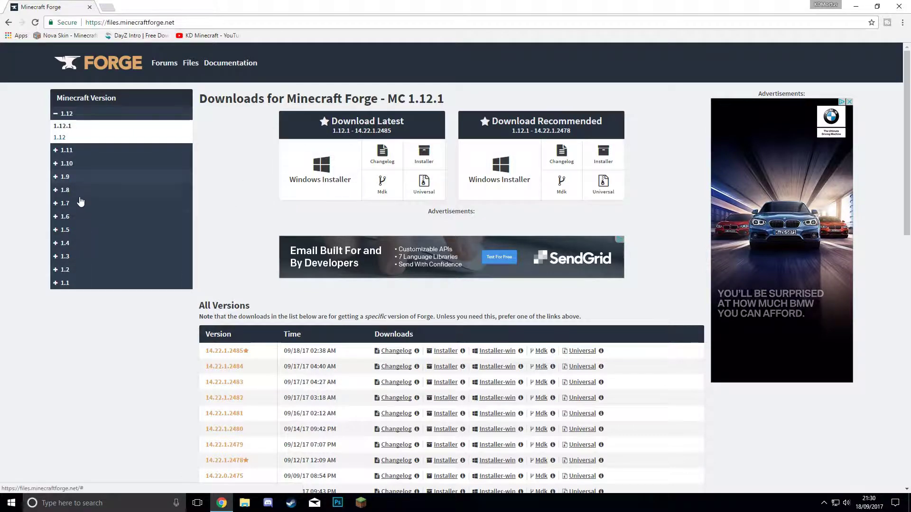
Show the Forge downloads for Minecraft version 1.11.2.
scroll(82, 221, down, 2)
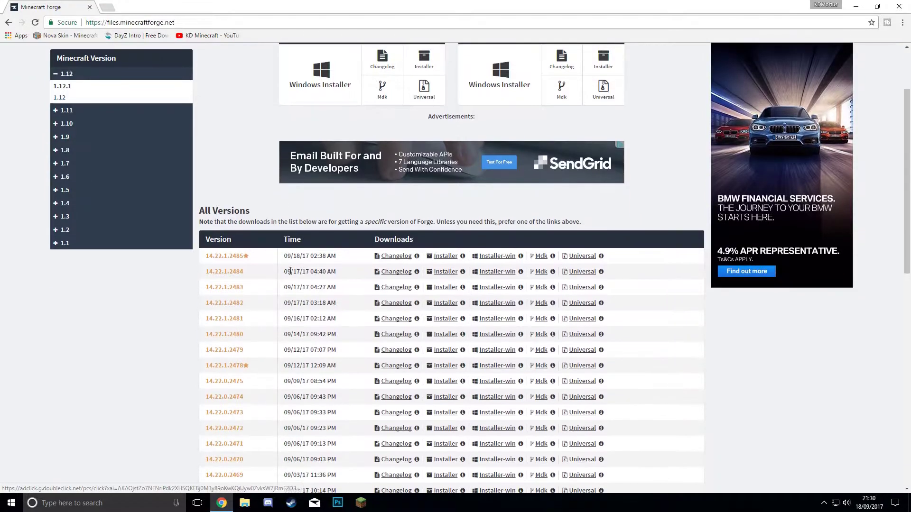
scroll(131, 137, up, 2)
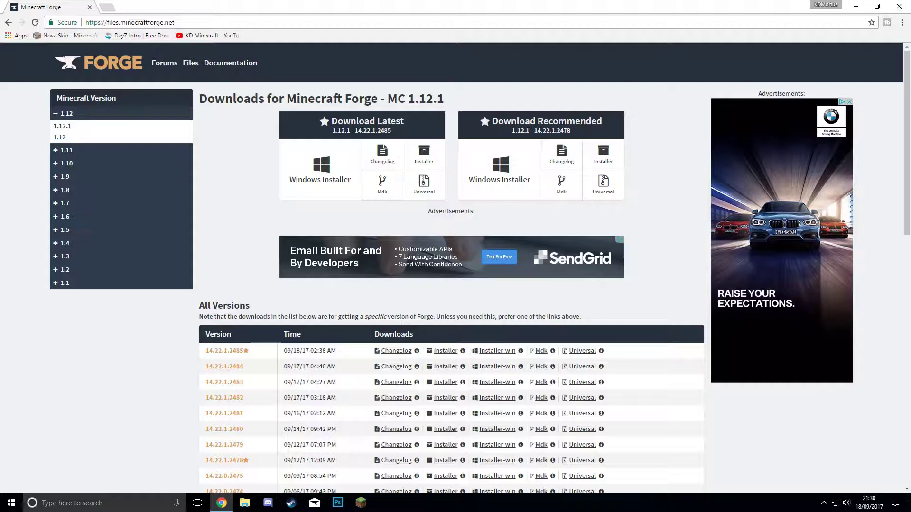
click(71, 151)
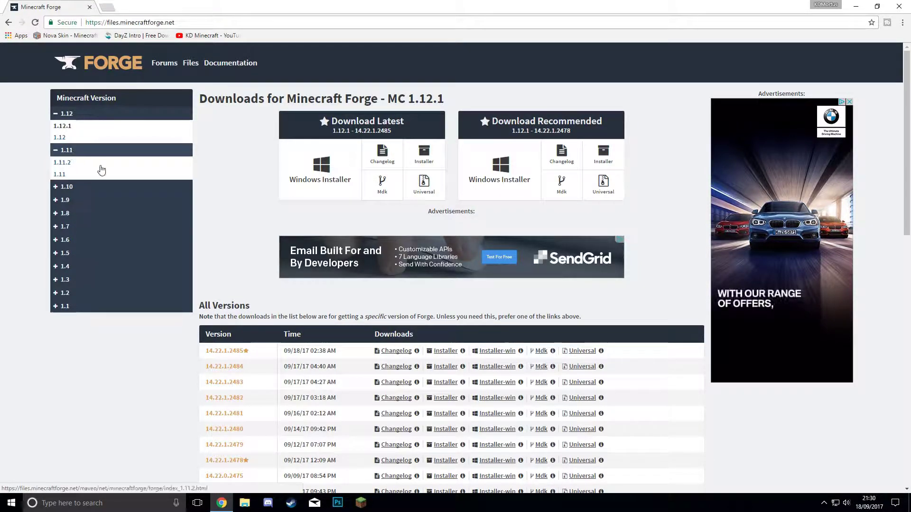
click(76, 165)
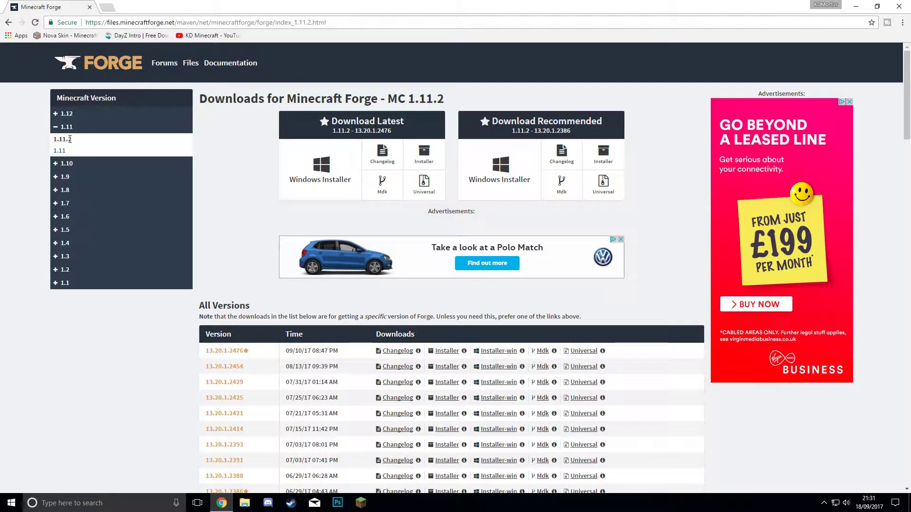
Download the recommended Forge Windows installer, skipping the advertisement page, and show the file in its folder.
click(514, 175)
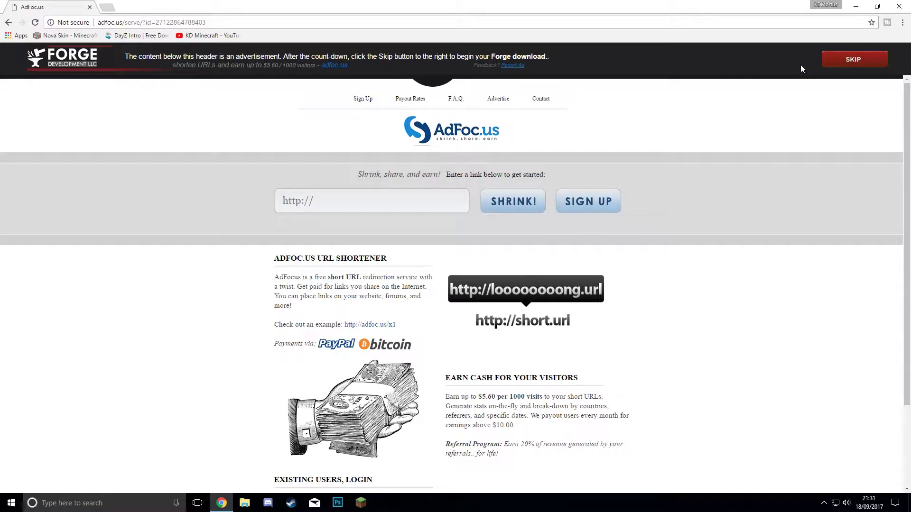
click(861, 60)
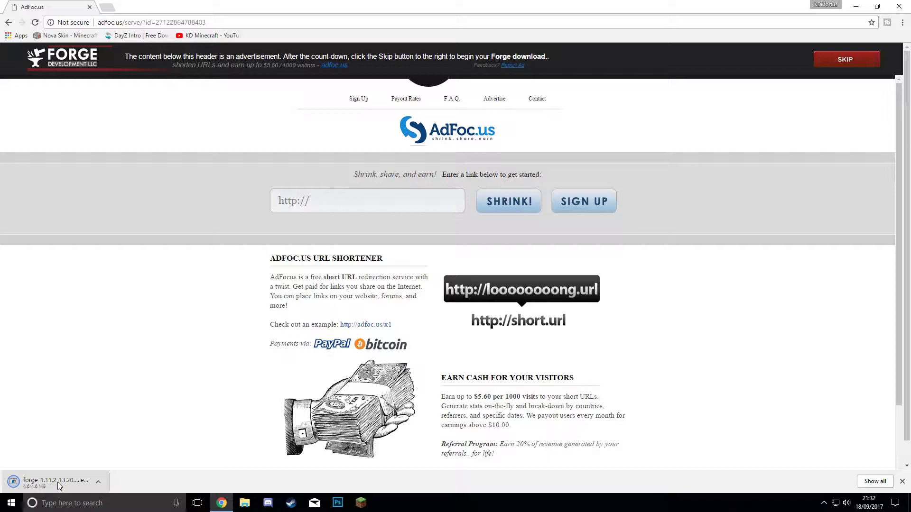
click(98, 482)
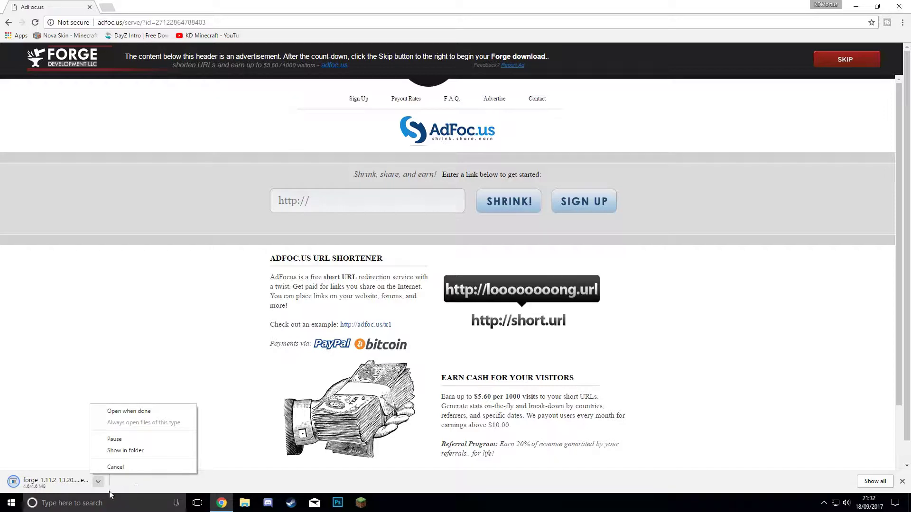
click(124, 451)
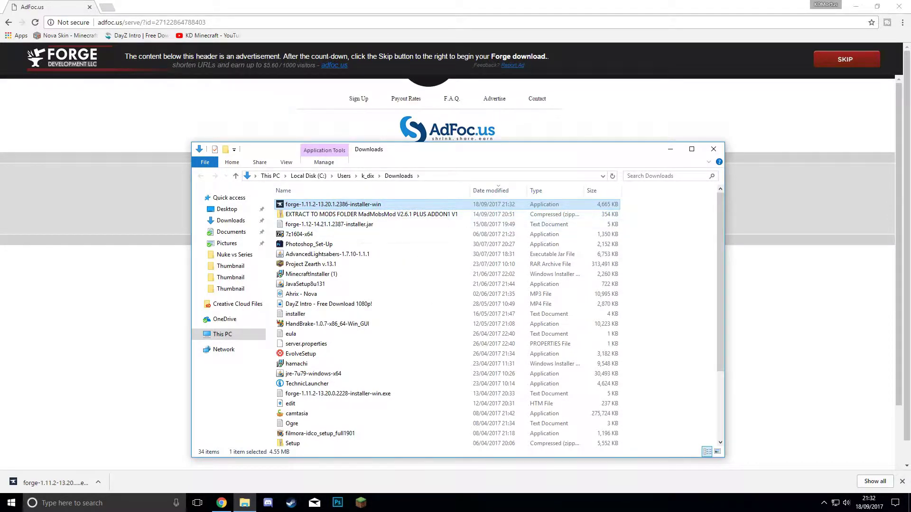
Start the Minecraft Launcher and briefly view the downloaded Forge installer without installing, leaving the launcher in front.
click(364, 508)
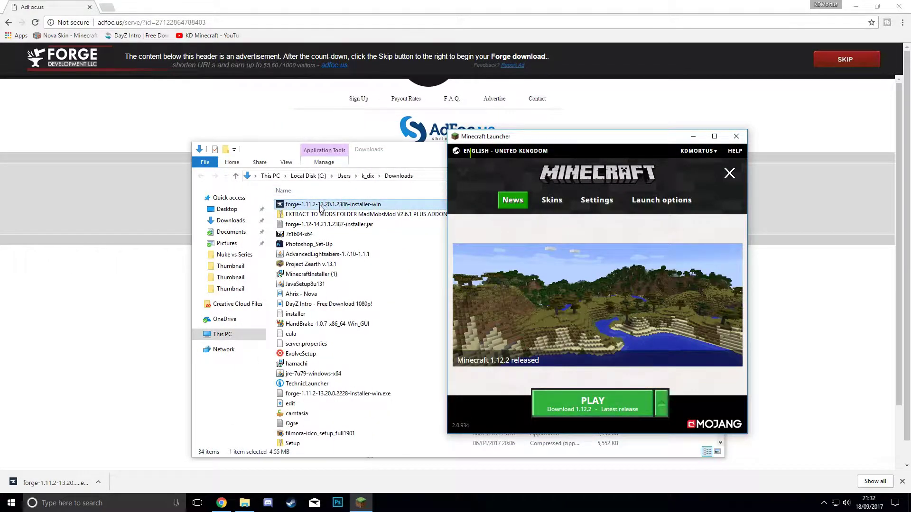
double_click(338, 206)
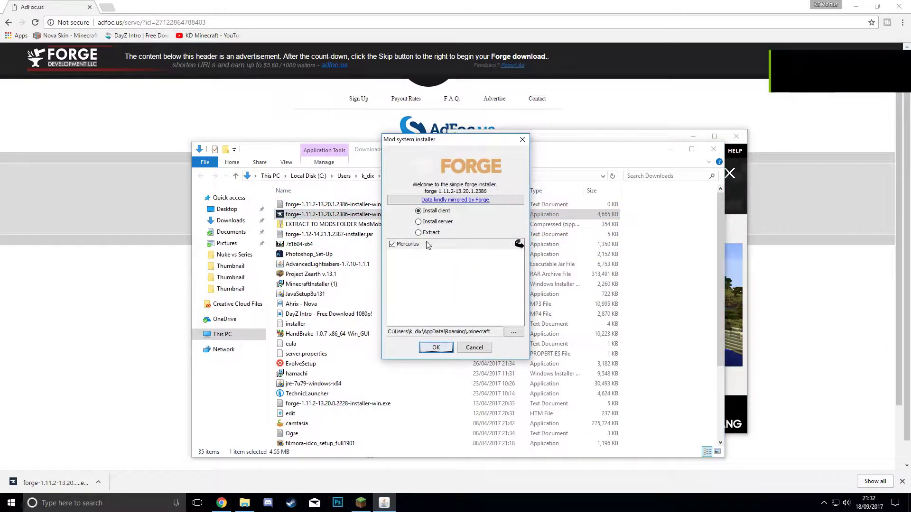
click(523, 140)
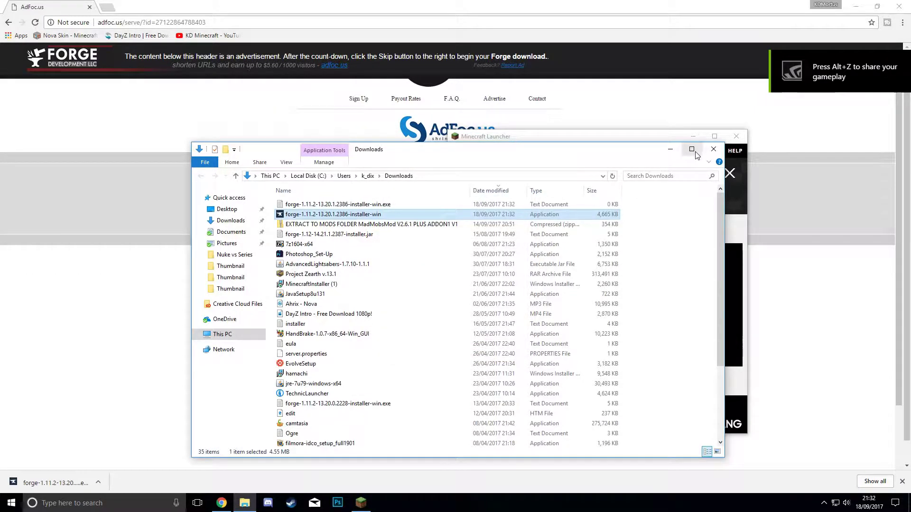
click(671, 150)
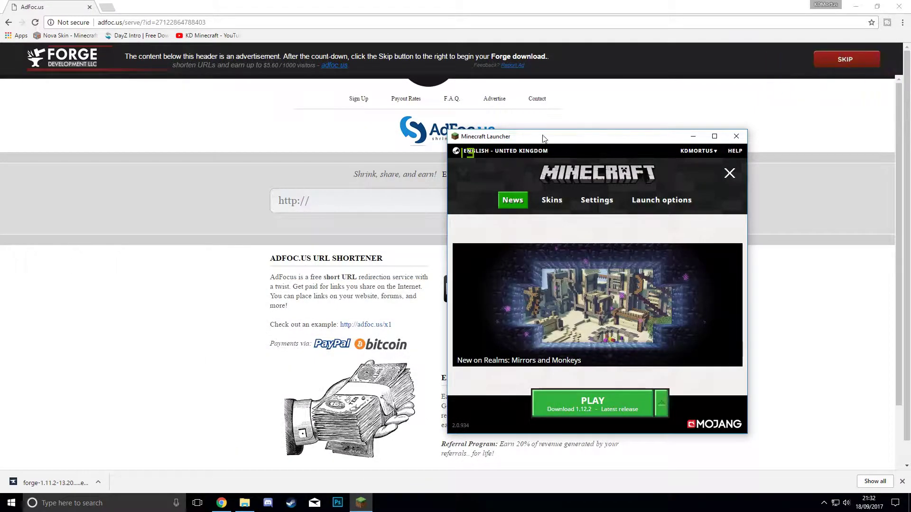
Create and save a launch configuration named kdf that uses release 1.11.2 in the Minecraft Launcher.
drag(541, 136, 415, 97)
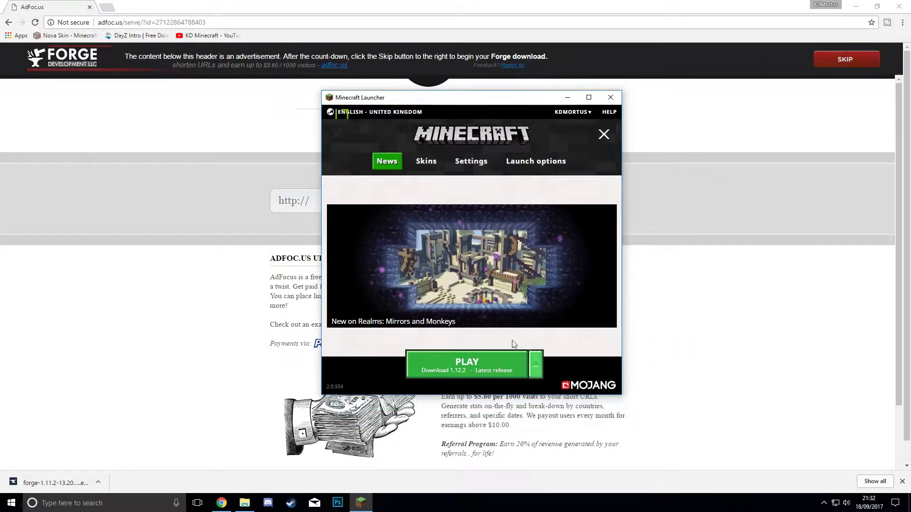
click(516, 162)
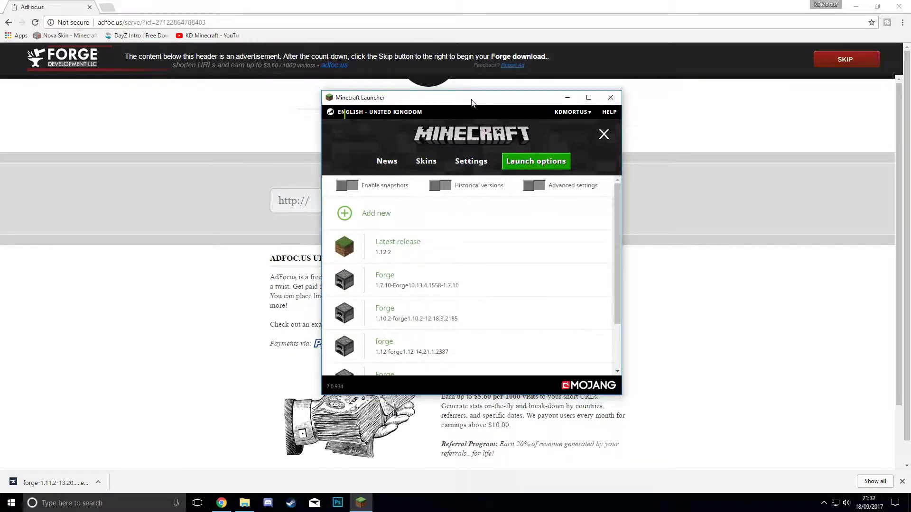
drag(472, 102, 454, 110)
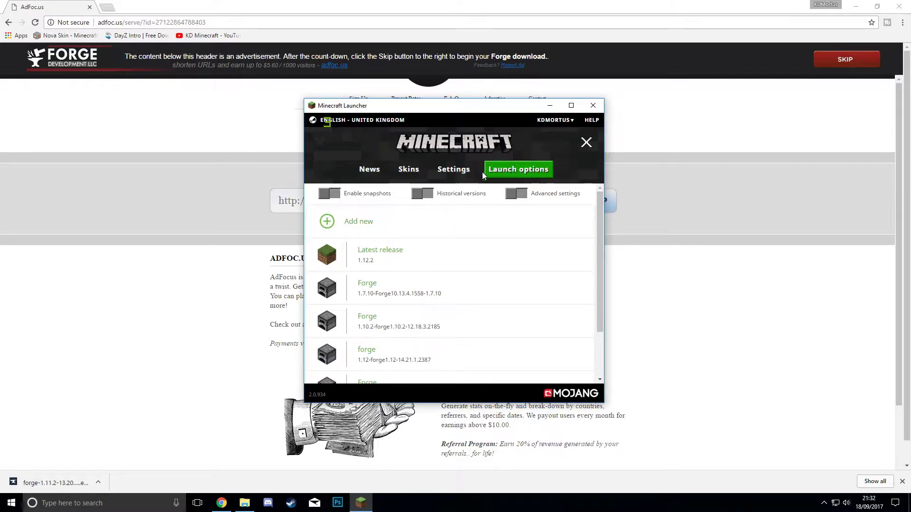
click(403, 224)
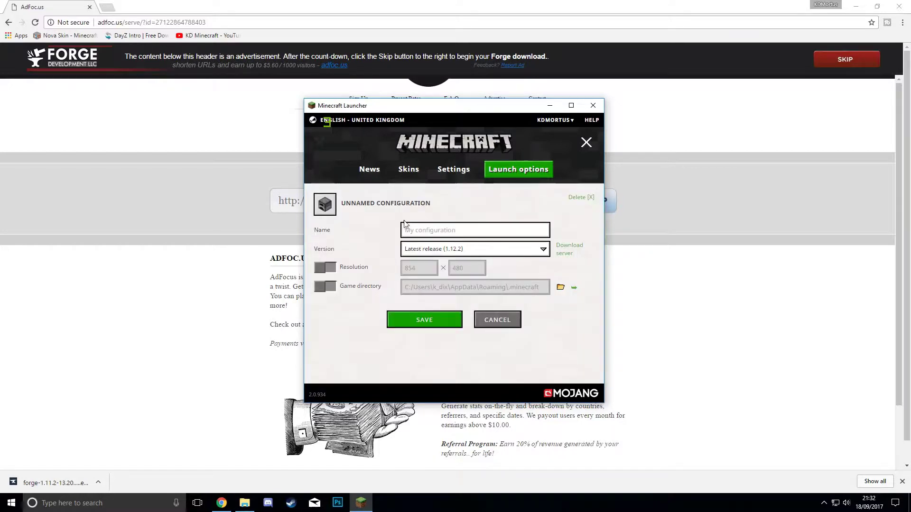
click(493, 251)
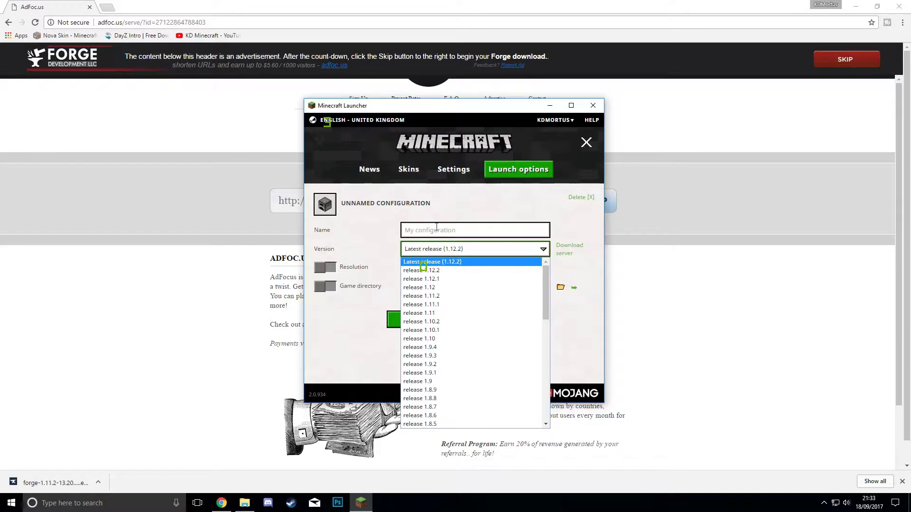
click(428, 296)
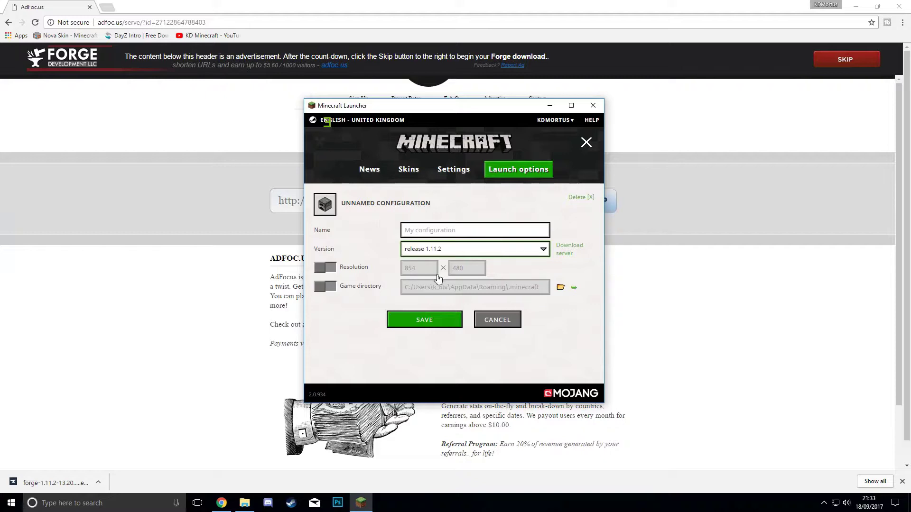
click(448, 230)
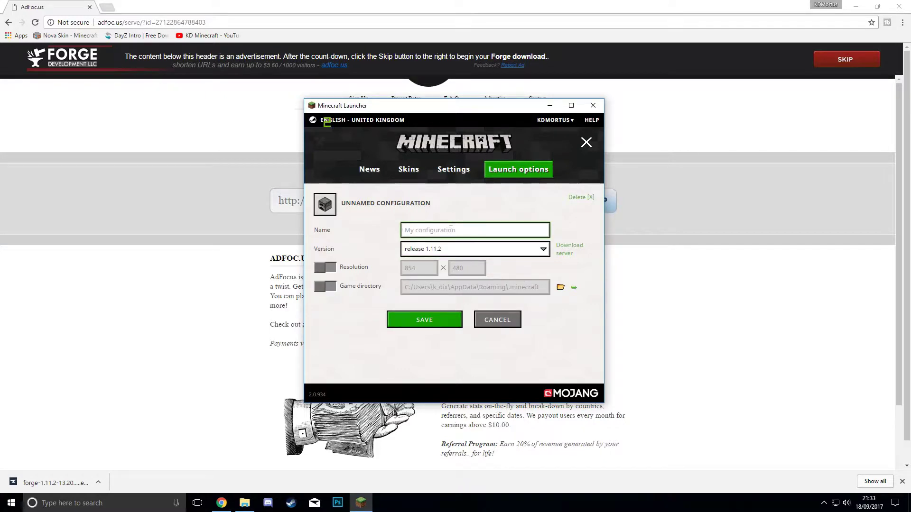
text(kdf)
click(439, 321)
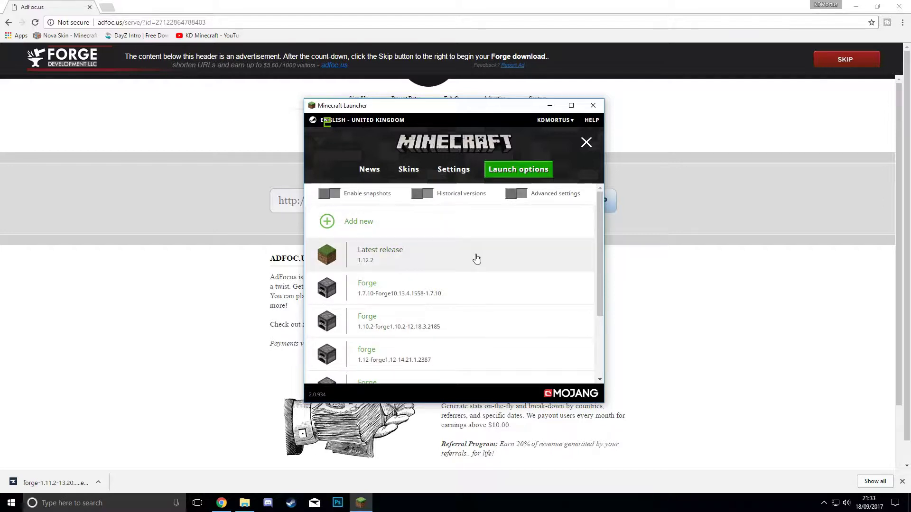
scroll(473, 285, down, 3)
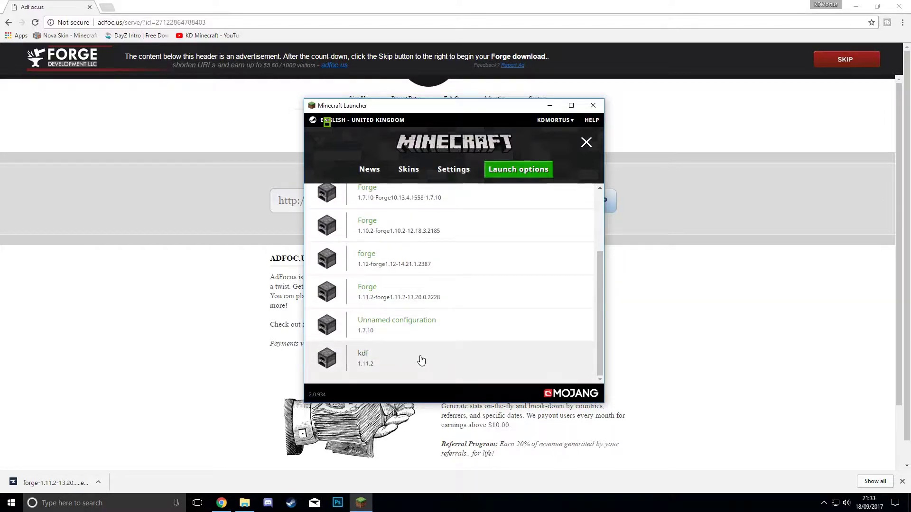
Start Minecraft with the kdf configuration, and quit the game from its title screen.
click(453, 169)
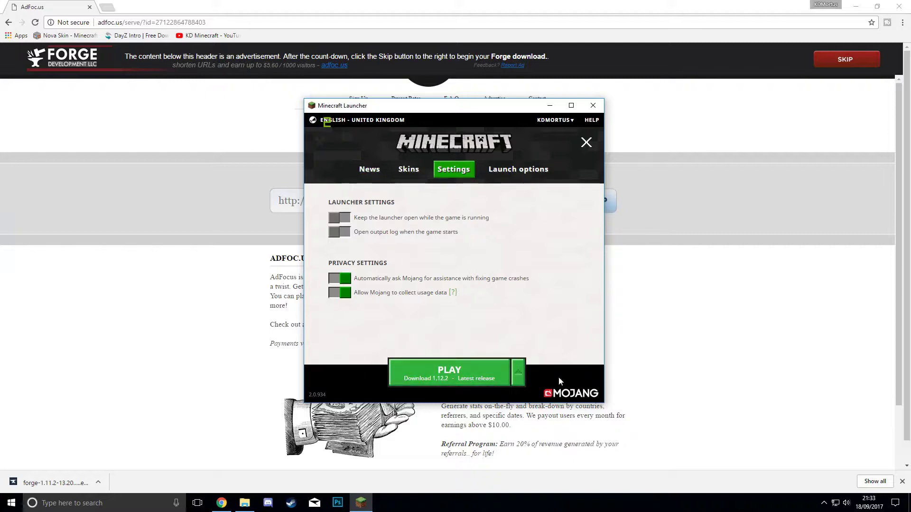
click(521, 376)
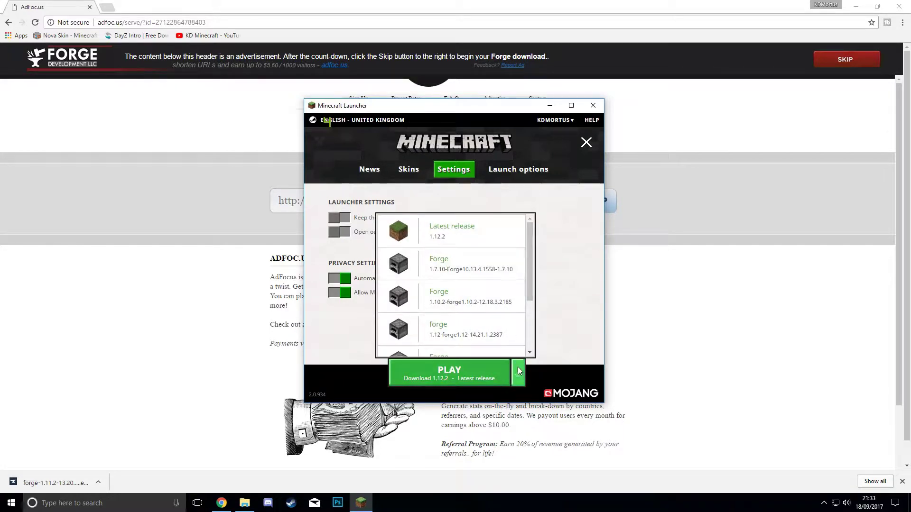
scroll(515, 304, down, 3)
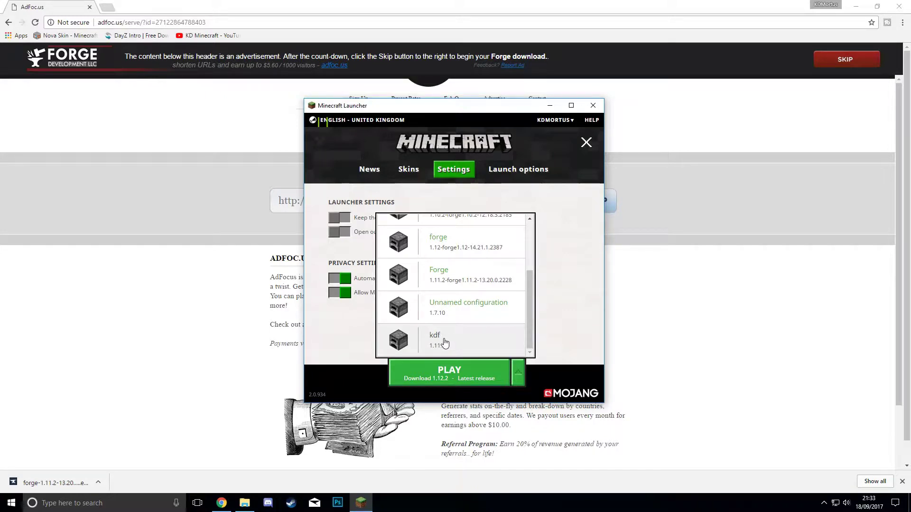
click(473, 346)
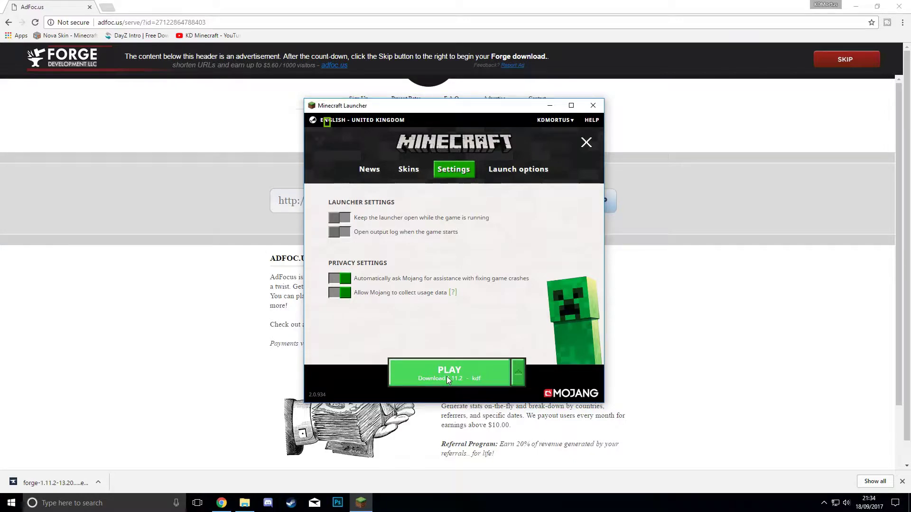
click(468, 369)
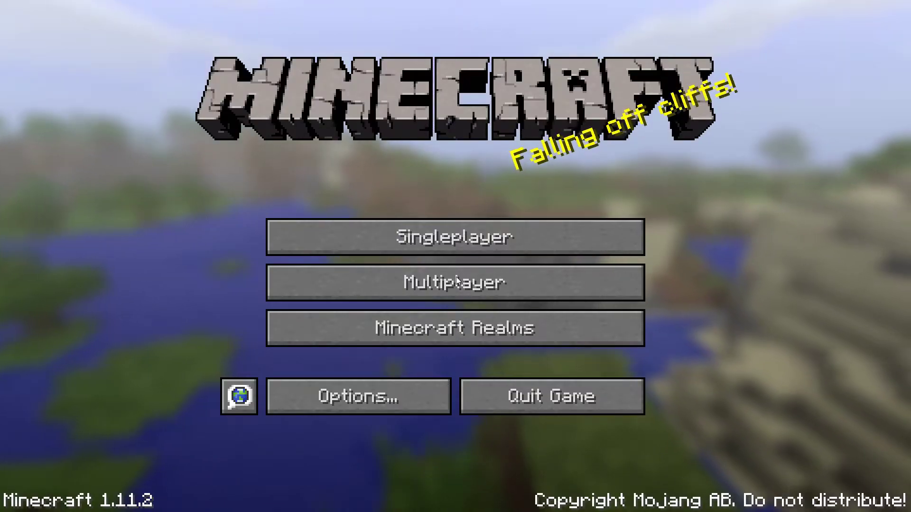
click(627, 395)
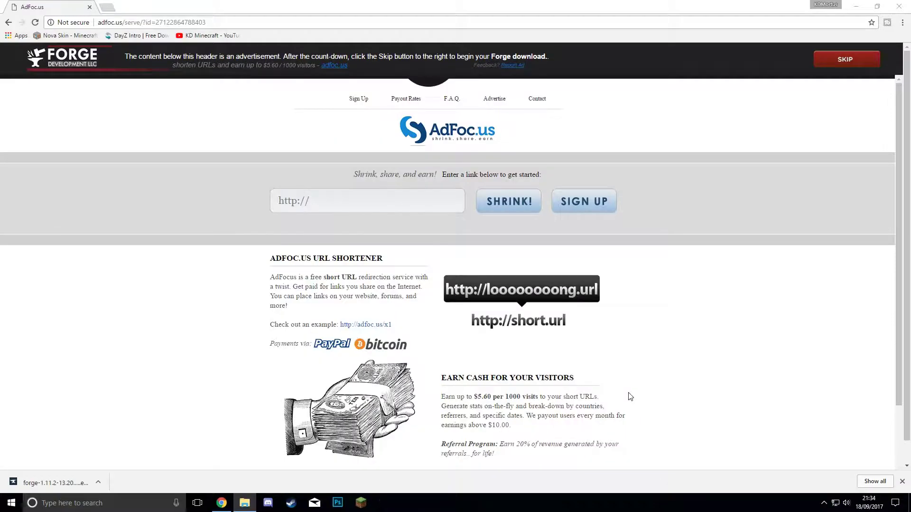
Return to the Downloads folder in File Explorer and open the user profile folder in a second window.
click(245, 503)
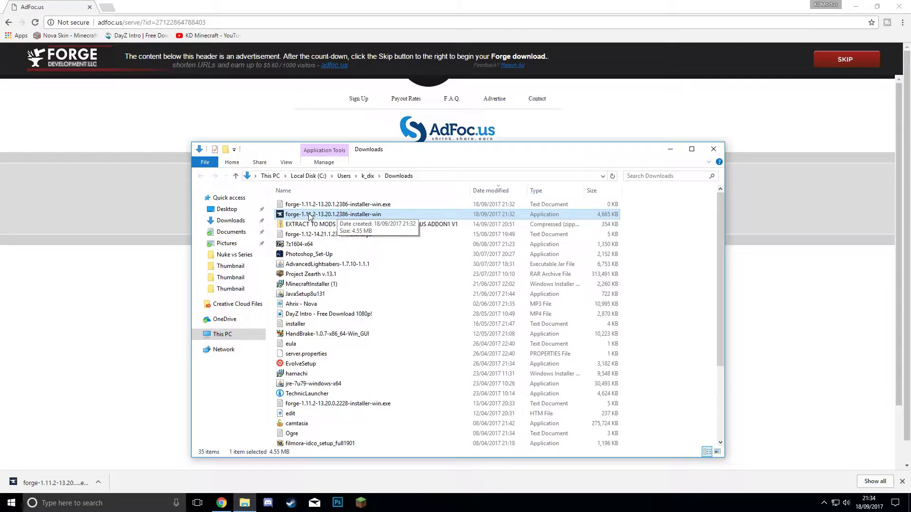
key(ctrl+n)
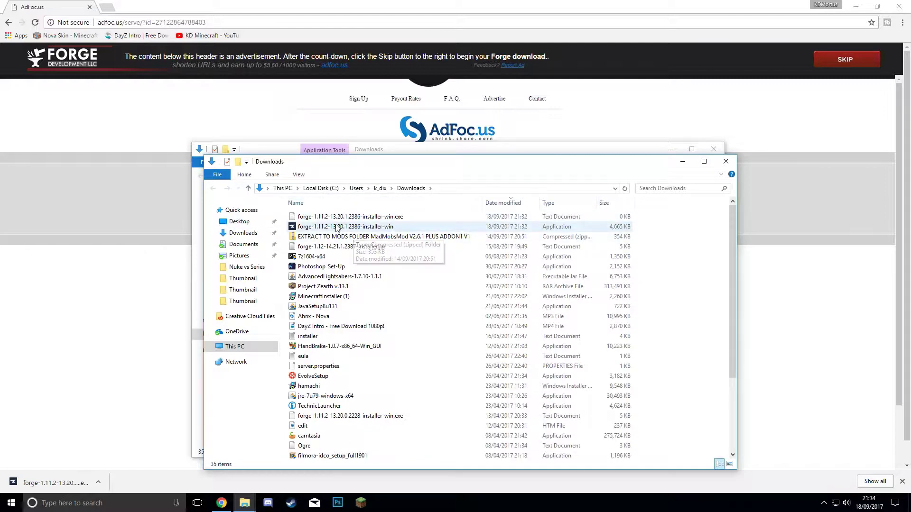
click(380, 188)
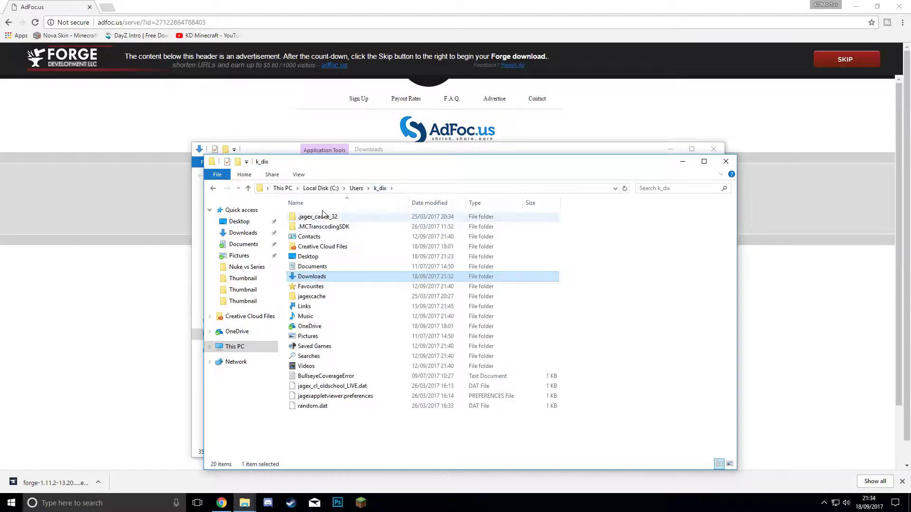
Look at the installers stored in the Forge folder inside the desktop's Minecraft folder, closing that window when done.
click(240, 221)
double_click(327, 227)
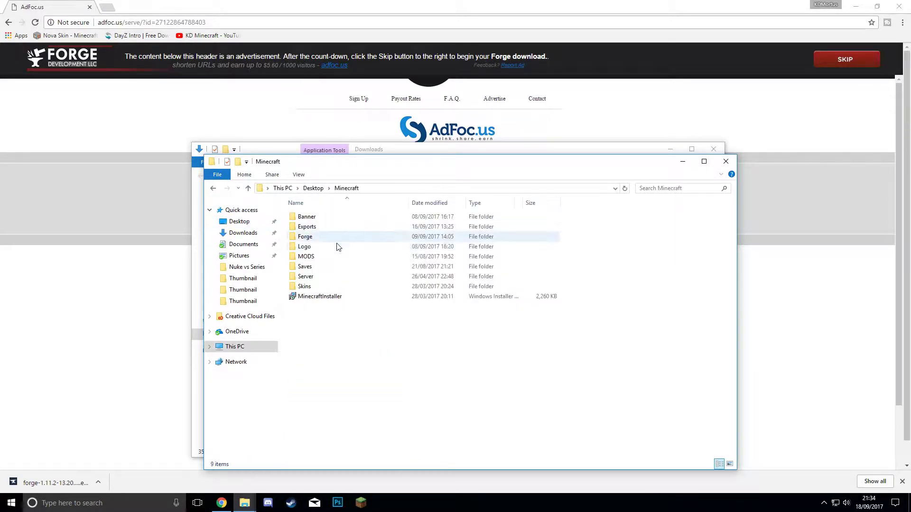
double_click(312, 237)
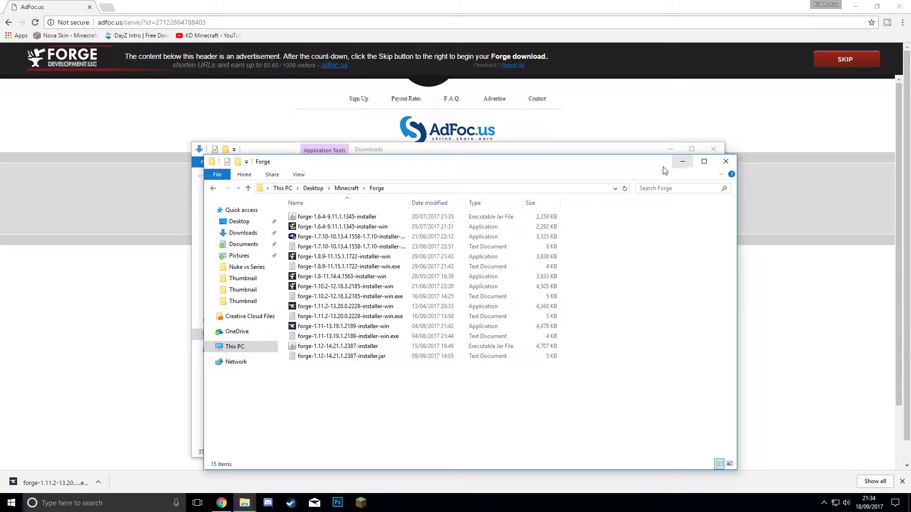
click(726, 161)
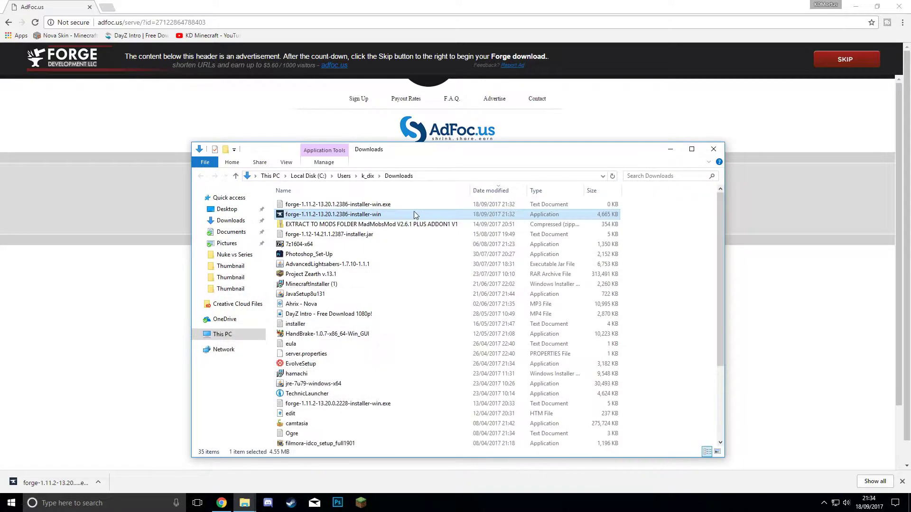
Run the downloaded forge-1.11.2-13.20.1.2386 installer, install the client into the .minecraft folder, and minimize the Downloads window.
double_click(358, 215)
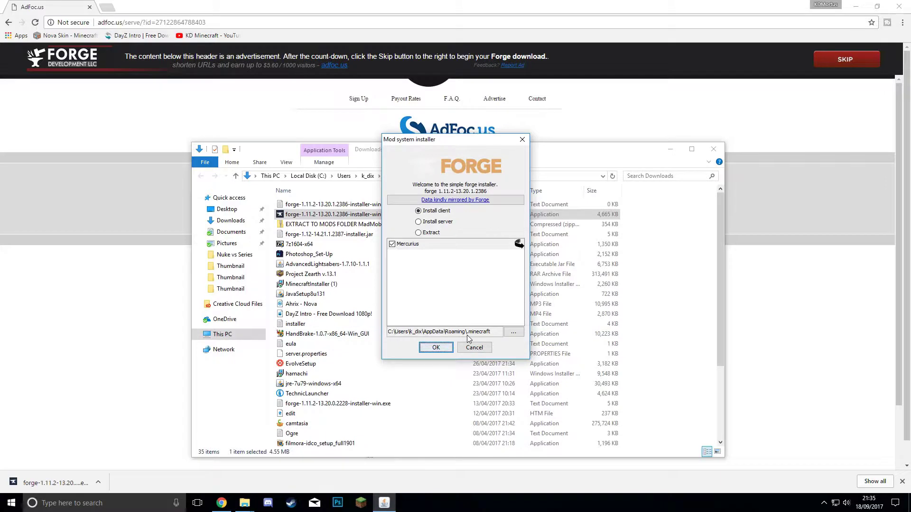
click(436, 348)
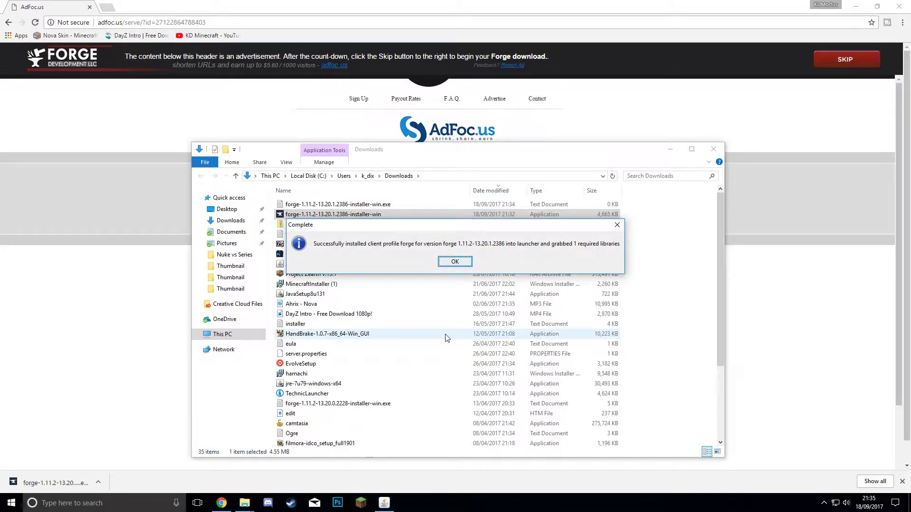
key(Return)
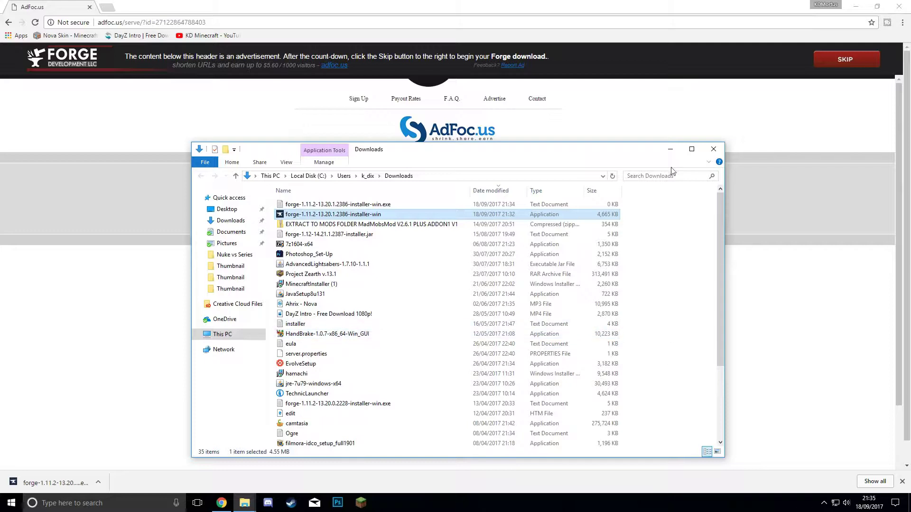
click(670, 149)
click(366, 506)
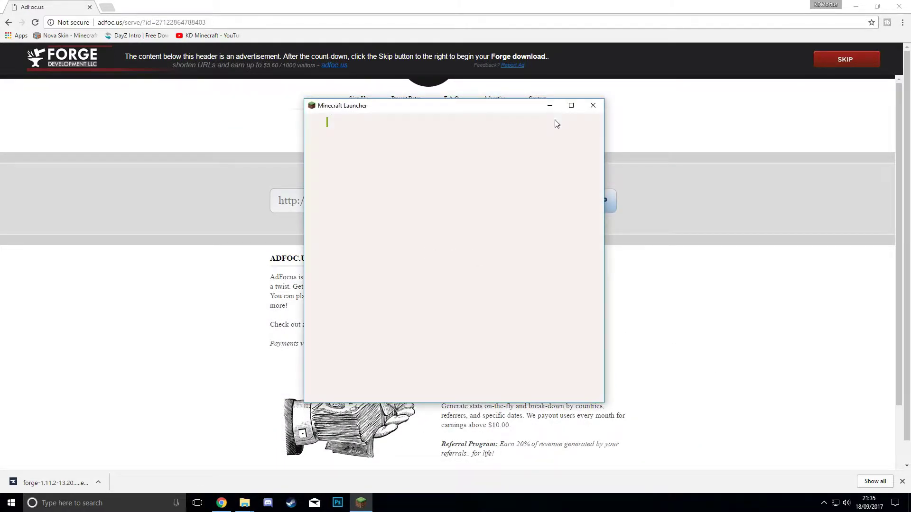
click(528, 174)
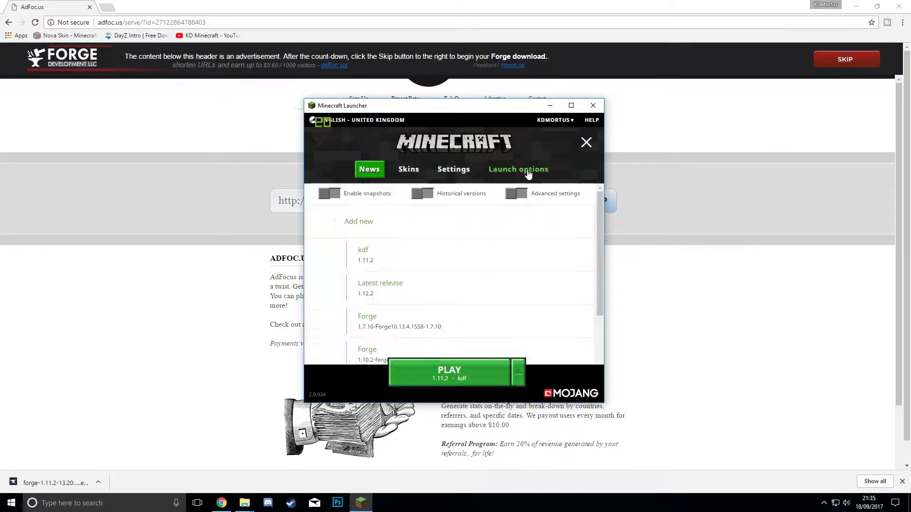
click(421, 233)
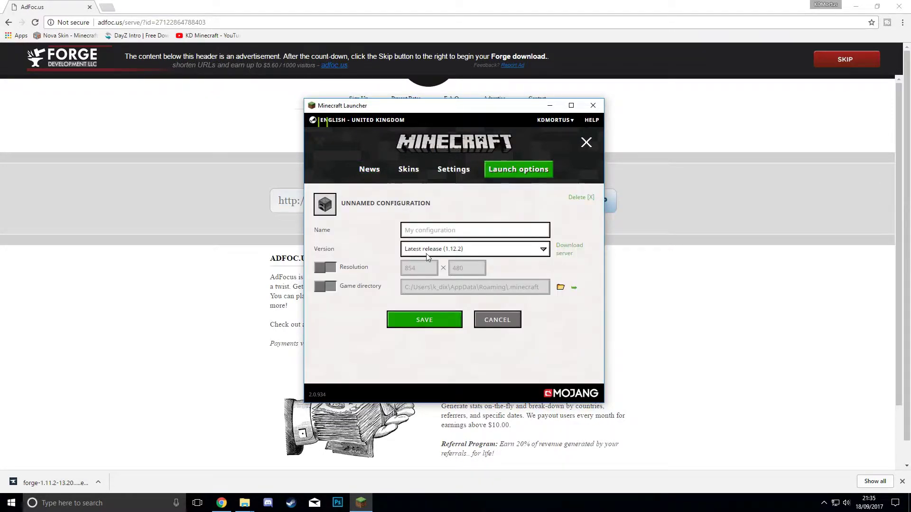
click(510, 255)
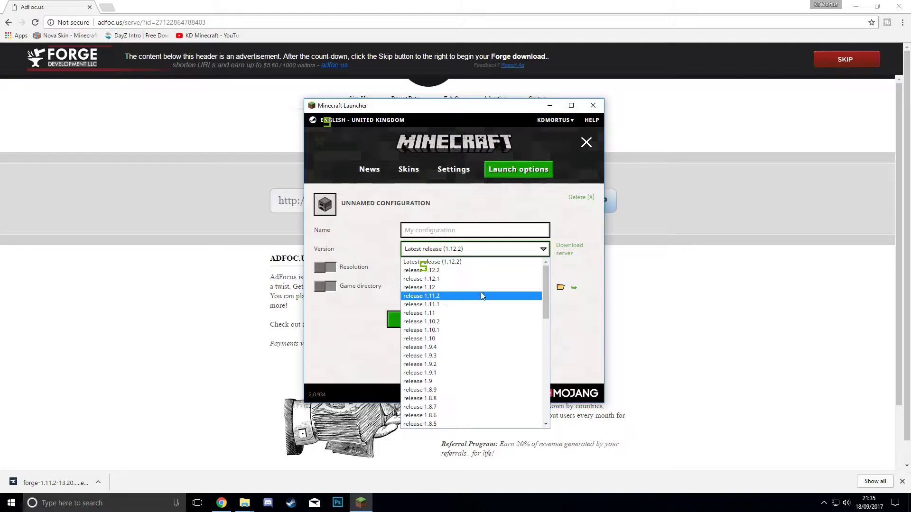
click(579, 310)
click(454, 169)
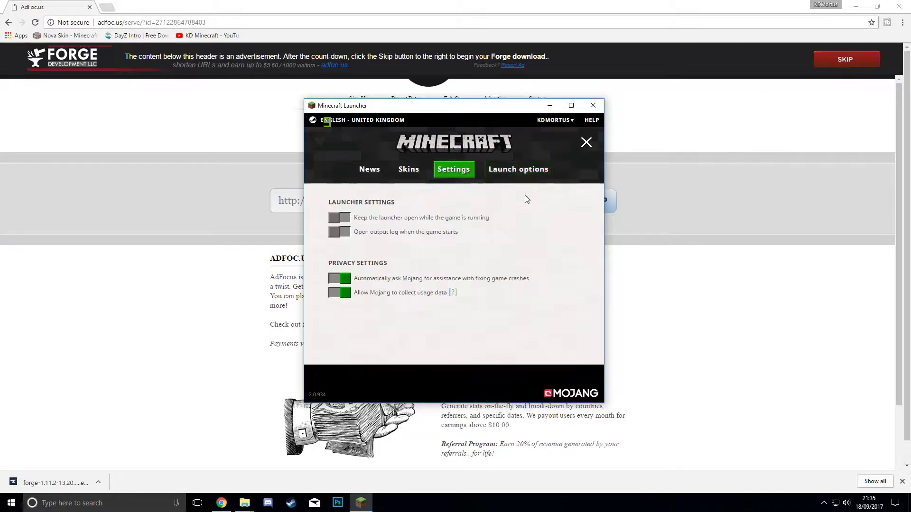
click(514, 368)
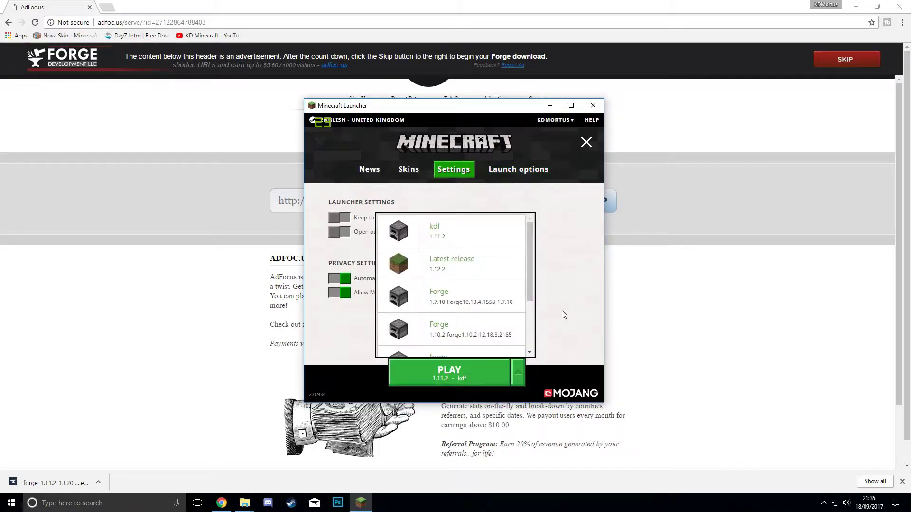
click(593, 105)
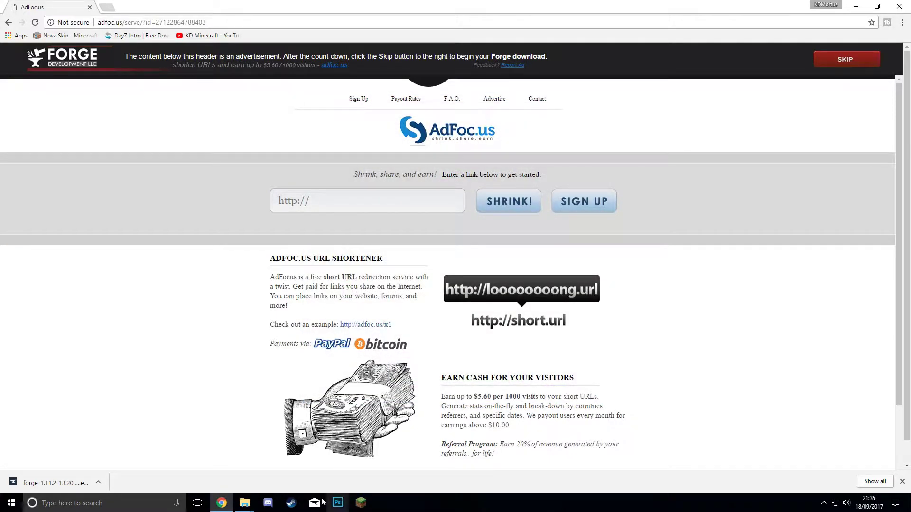
mouse_move(245, 508)
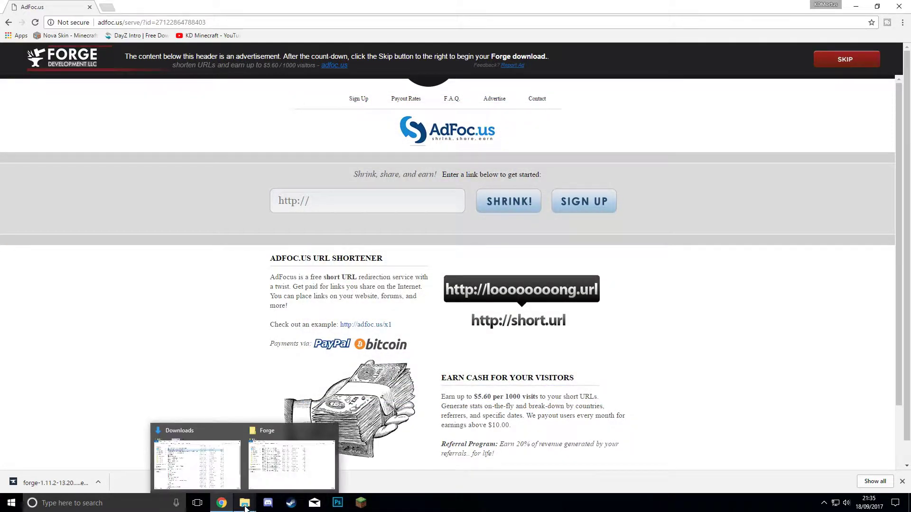
Open the Minecraft Launcher and examine the existing configurations and the versions offered for a new one, without saving anything.
click(361, 503)
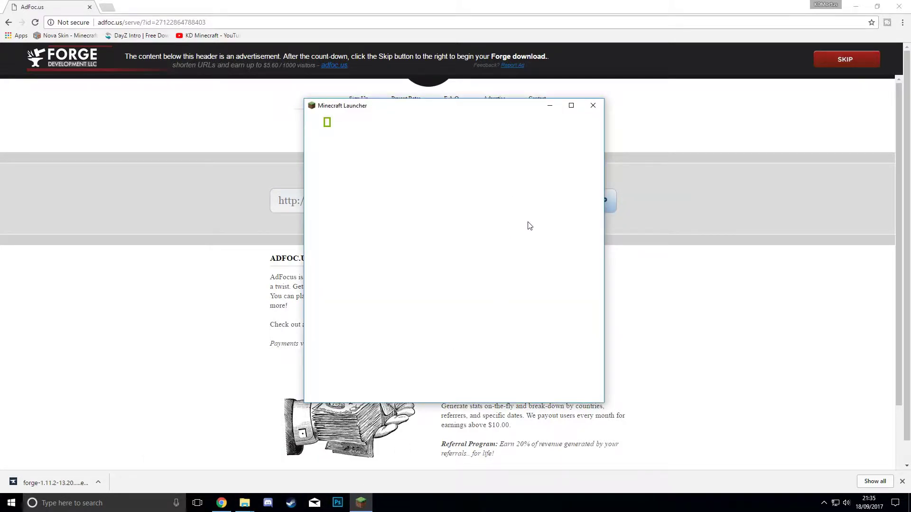
click(518, 373)
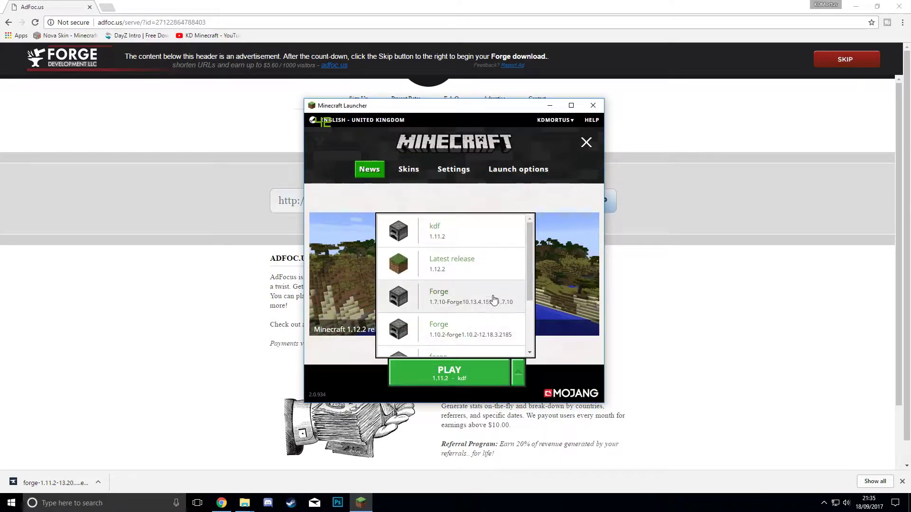
scroll(493, 299, down, 3)
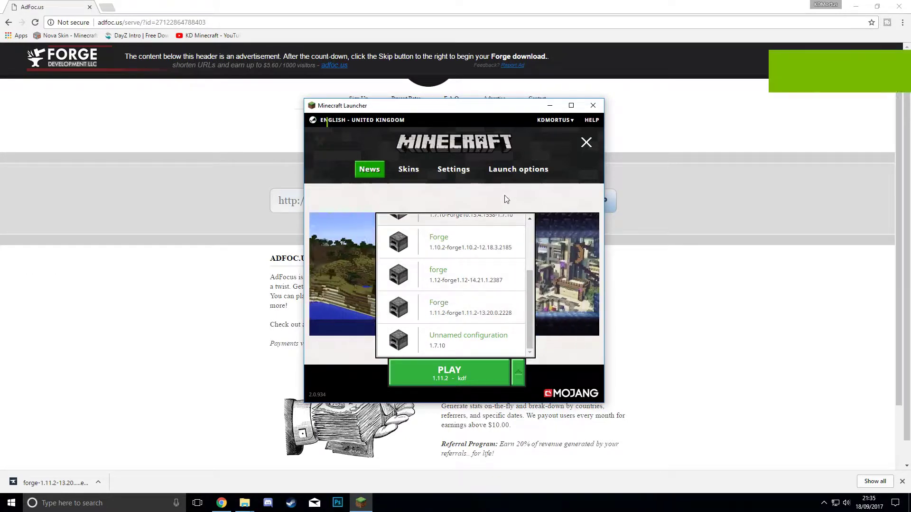
click(524, 171)
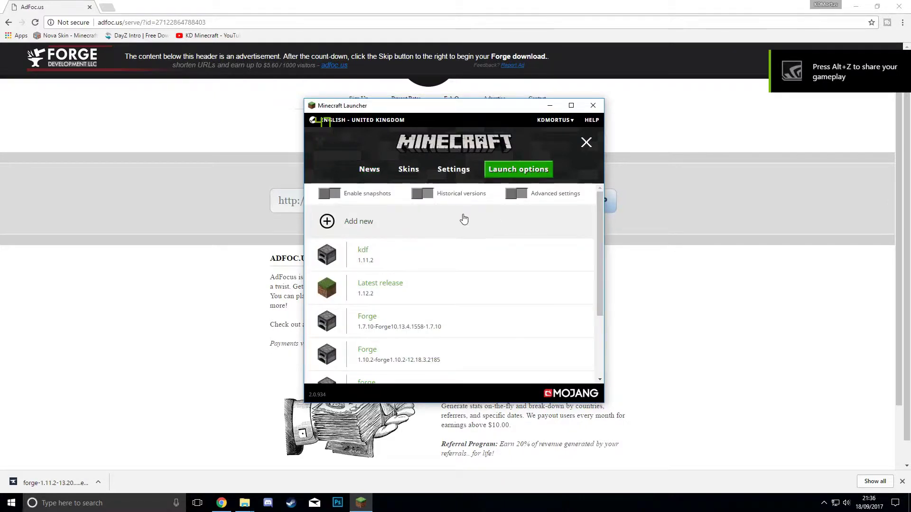
click(408, 220)
click(543, 250)
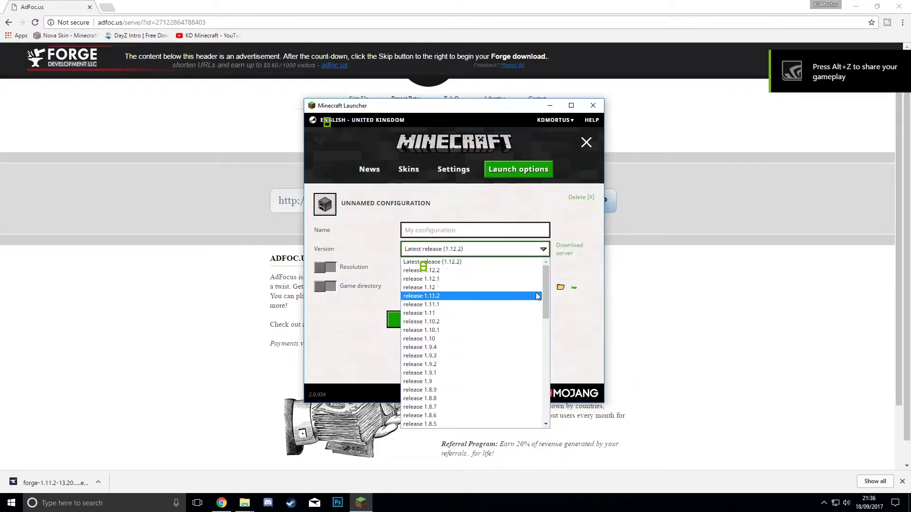
drag(546, 291, 551, 396)
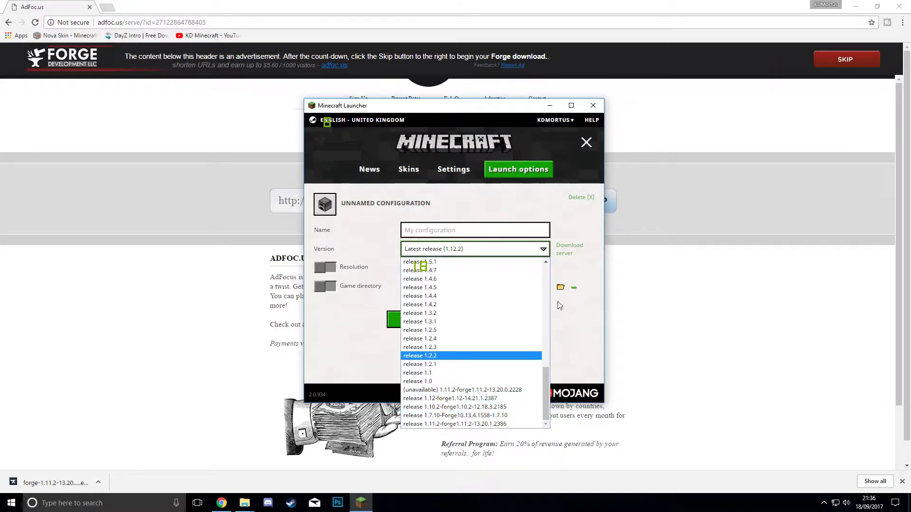
click(528, 207)
click(446, 169)
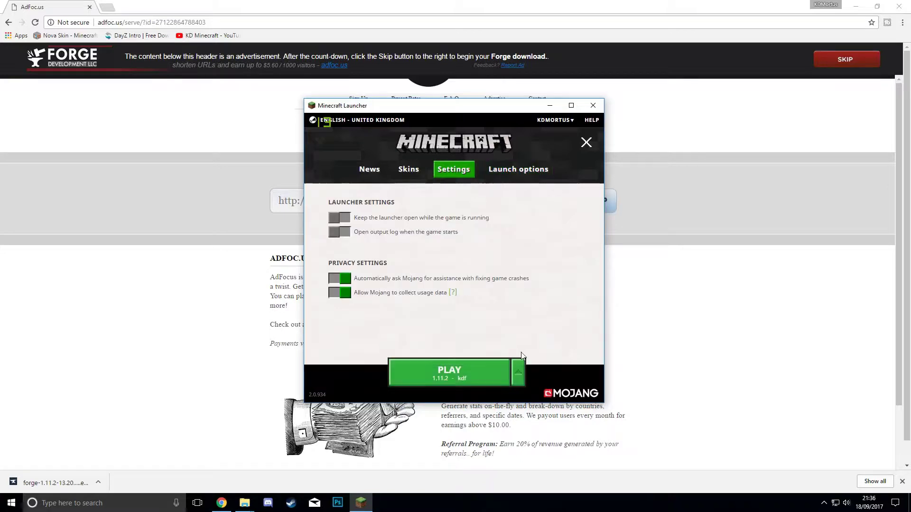
Try to start Minecraft with the existing Forge configuration for 1.11.2-forge1.11.2-13.20.0.2228.
click(517, 372)
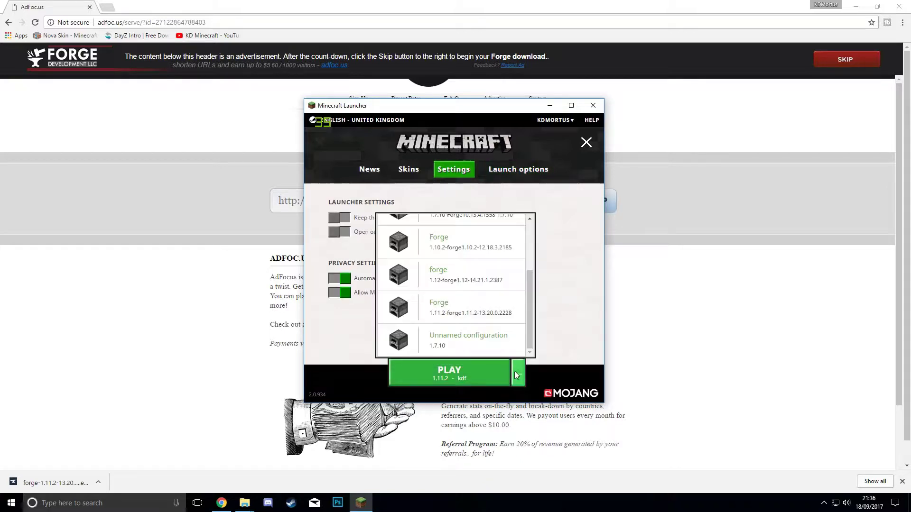
click(466, 313)
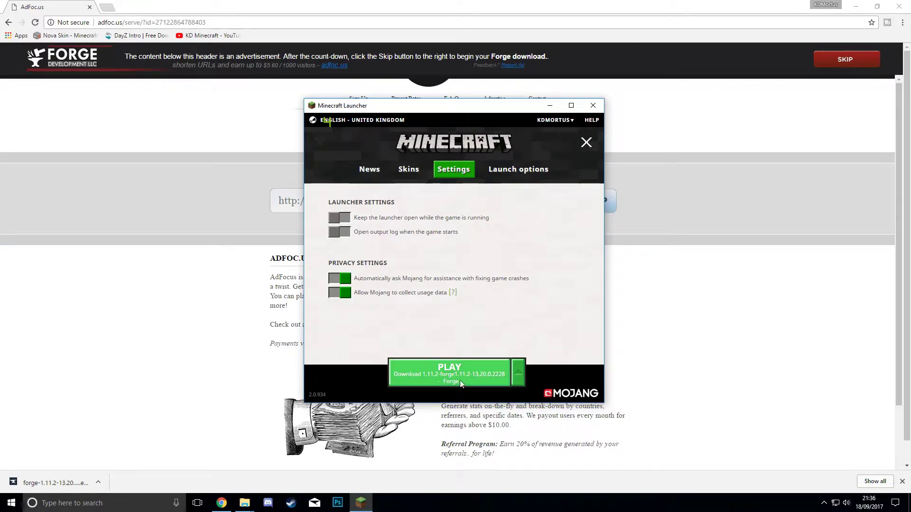
click(419, 373)
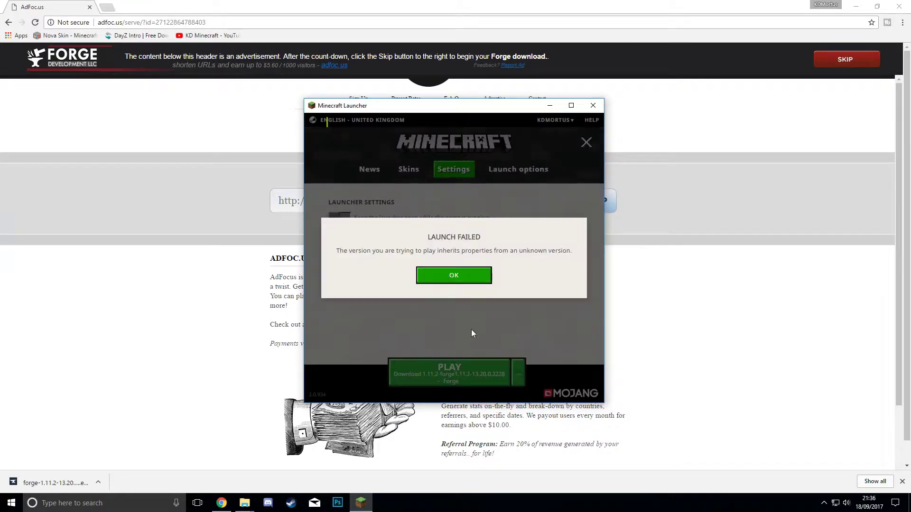
click(471, 280)
Create and save a launch configuration named kd forge that uses release 1.11.2-forge1.11.2-13.20.1.2386.
click(507, 178)
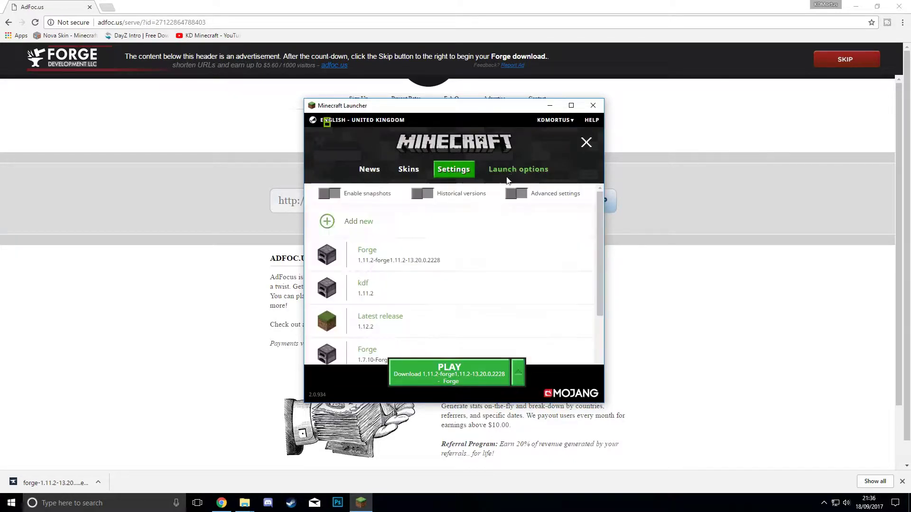
click(380, 221)
click(499, 250)
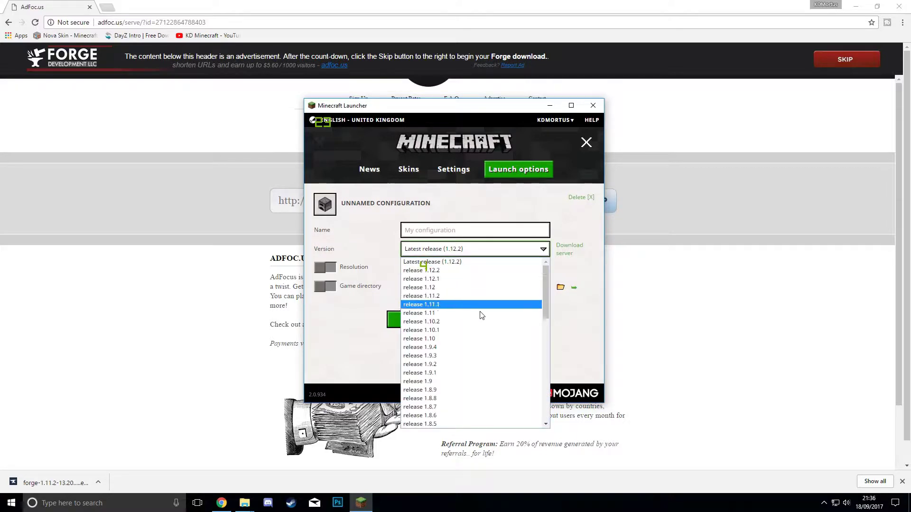
scroll(481, 315, down, 12)
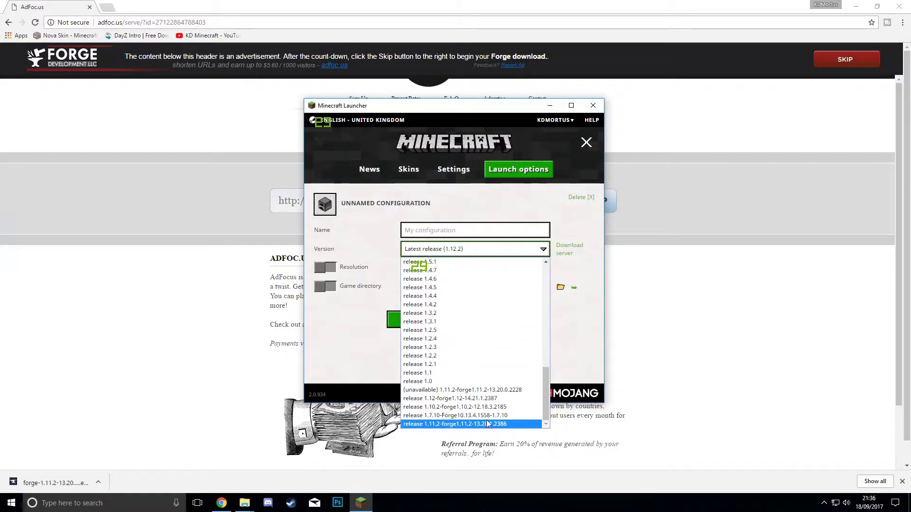
click(486, 424)
click(460, 228)
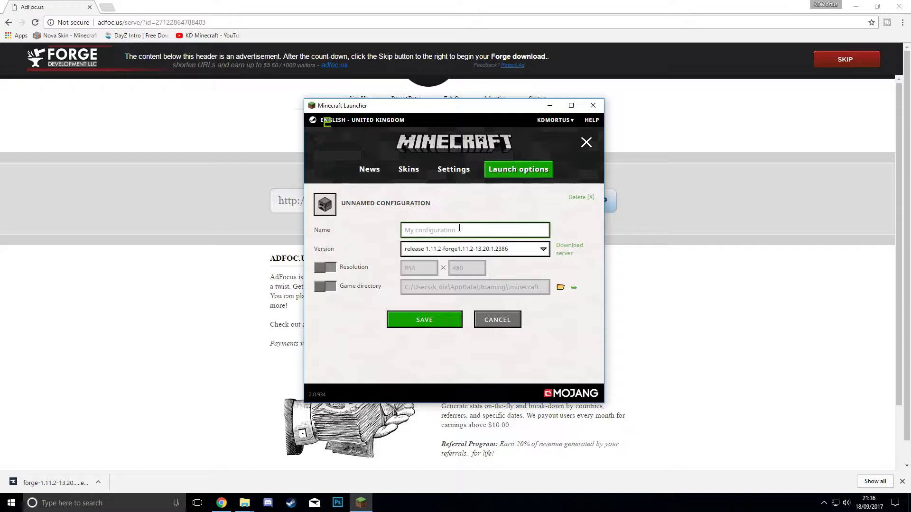
text(kd)
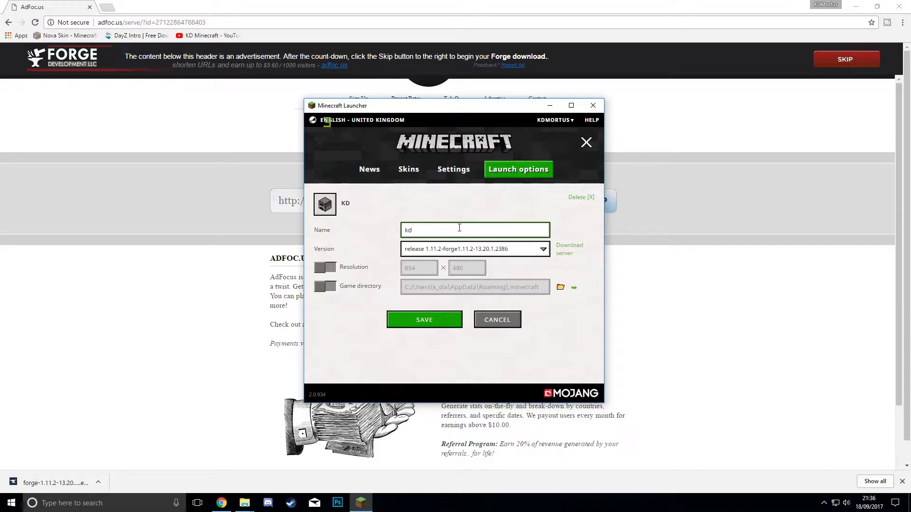
text( forge)
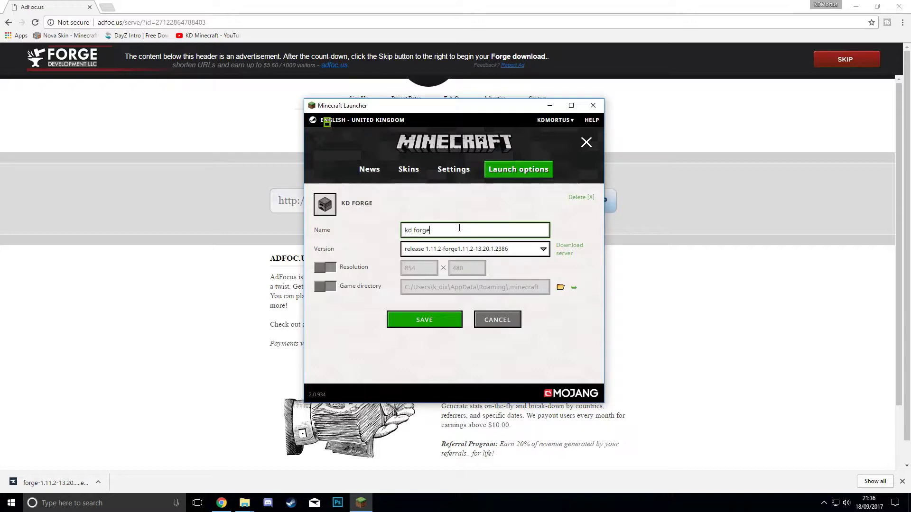
click(444, 322)
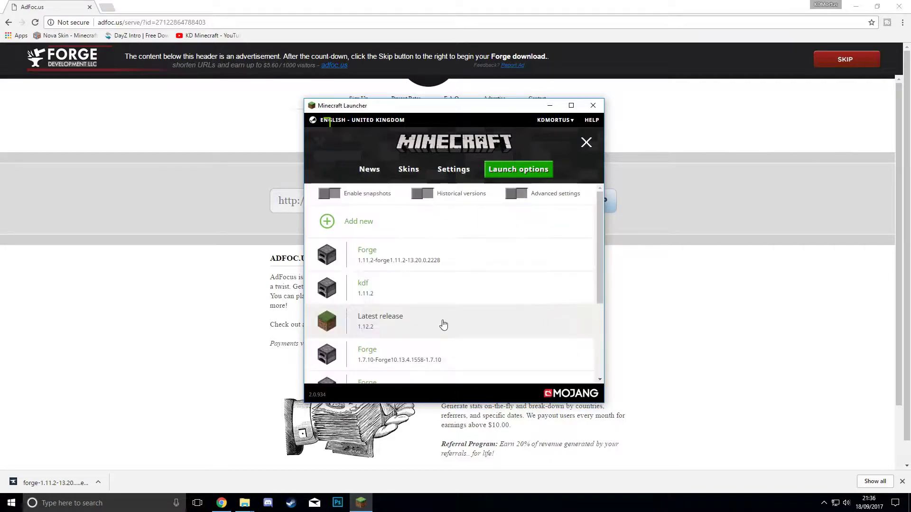
Select the kd forge configuration and start Minecraft with it.
click(454, 171)
click(518, 373)
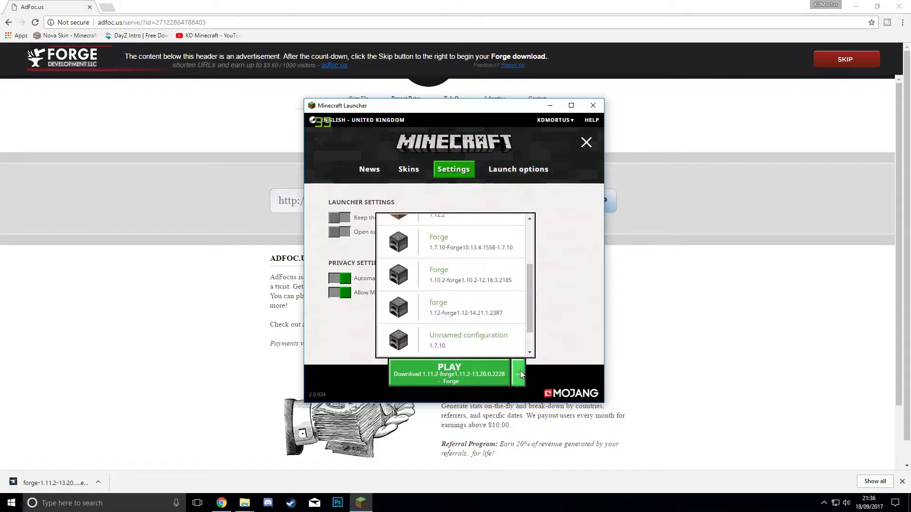
scroll(483, 306, up, 5)
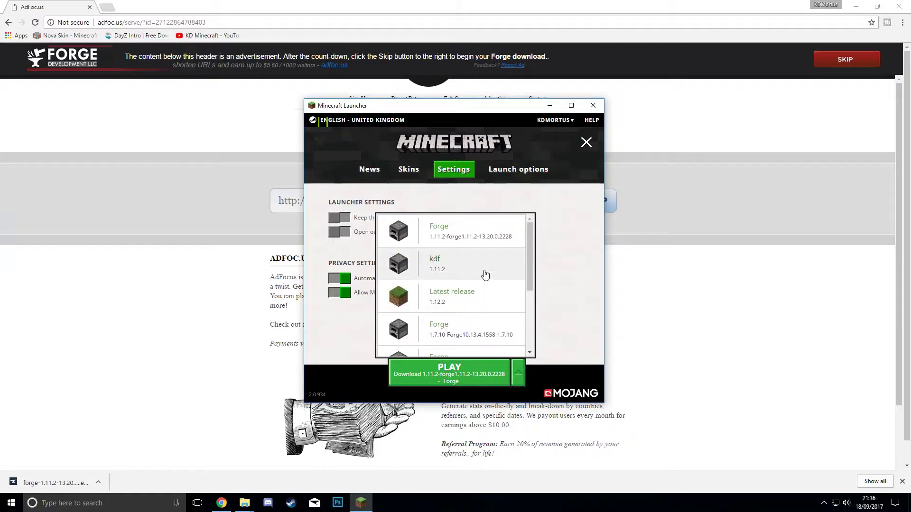
scroll(484, 275, down, 5)
click(479, 346)
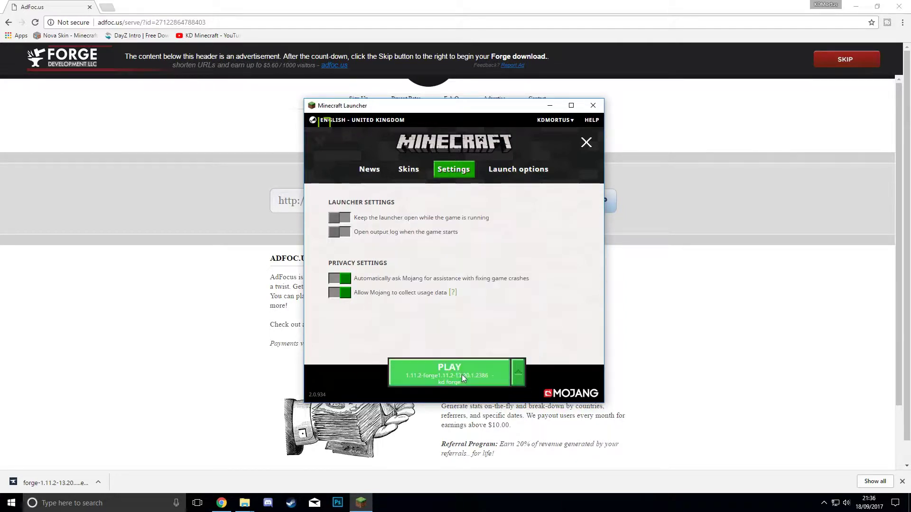
click(466, 377)
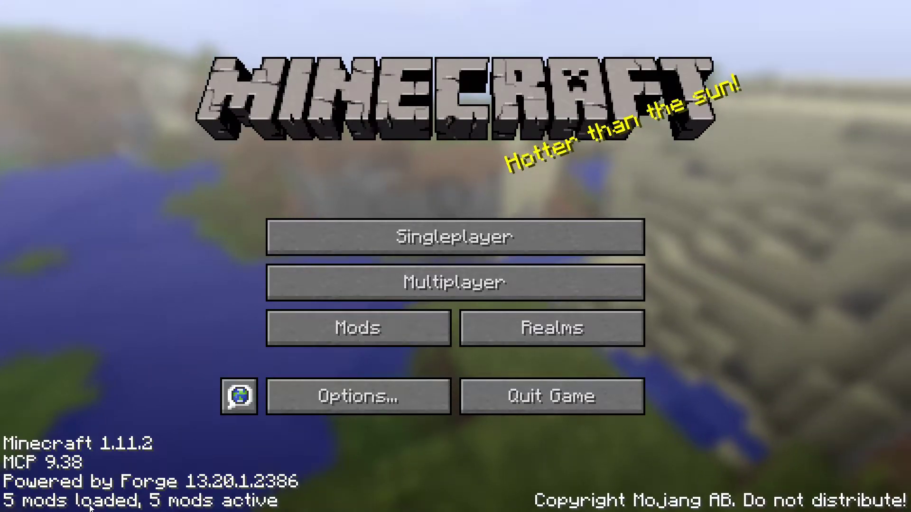
Examine the list of loaded mods and return to the title screen.
click(385, 332)
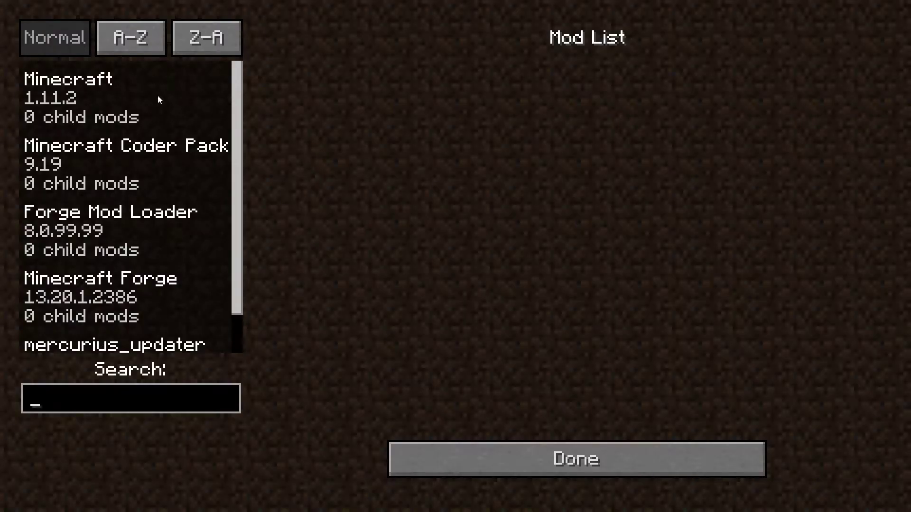
drag(234, 108, 246, 89)
click(473, 458)
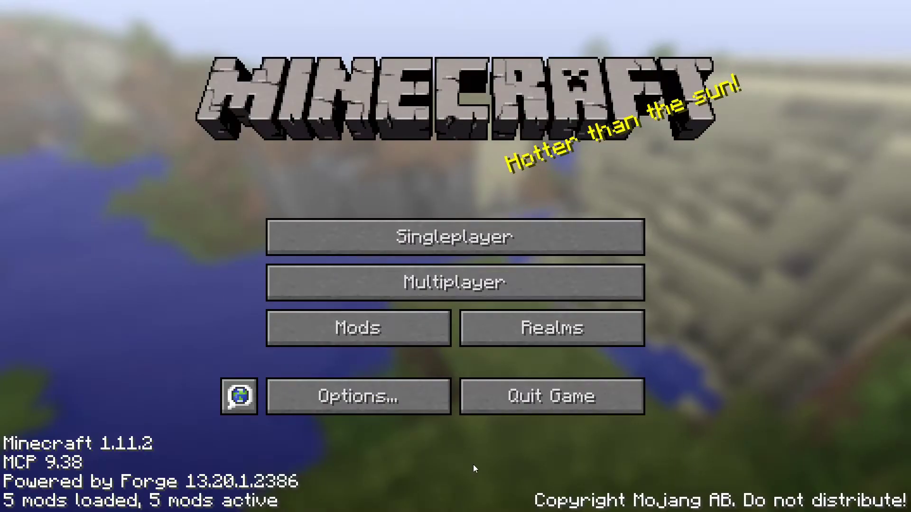
Look briefly at the singleplayer world selection, return to the title screen and quit the game.
click(447, 233)
click(672, 466)
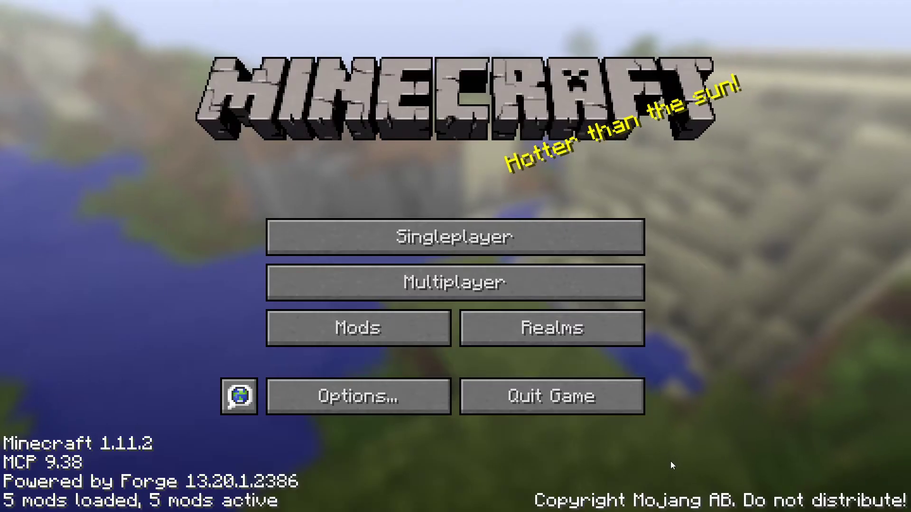
click(559, 392)
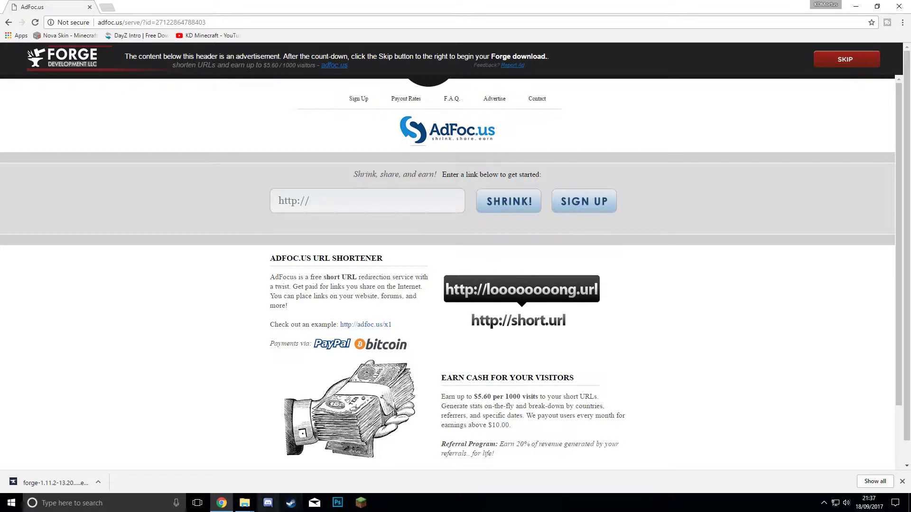
Switch to the Downloads window in File Explorer, go to %appdata% and open the .minecraft folder.
mouse_move(246, 511)
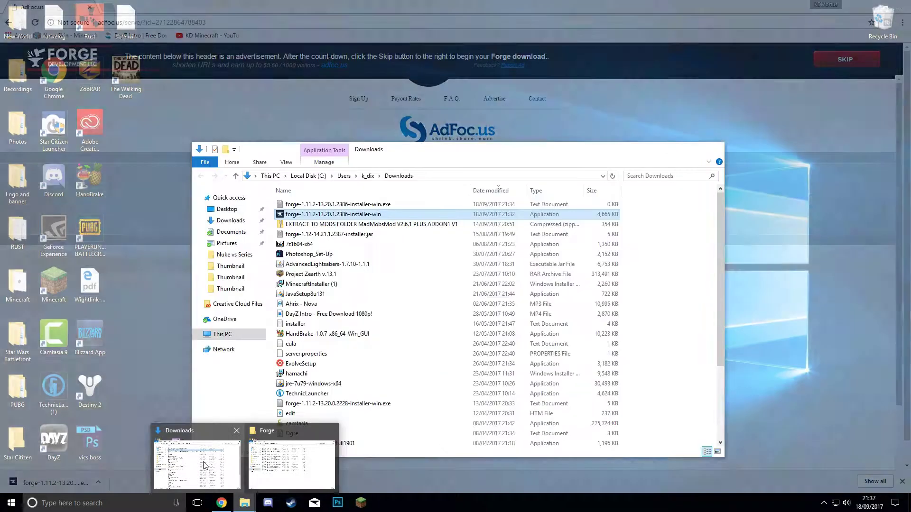
click(197, 458)
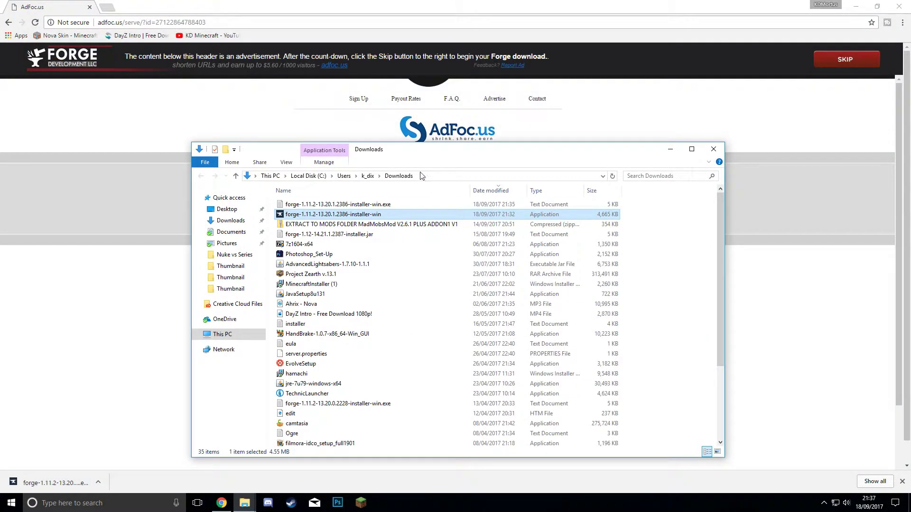
click(445, 176)
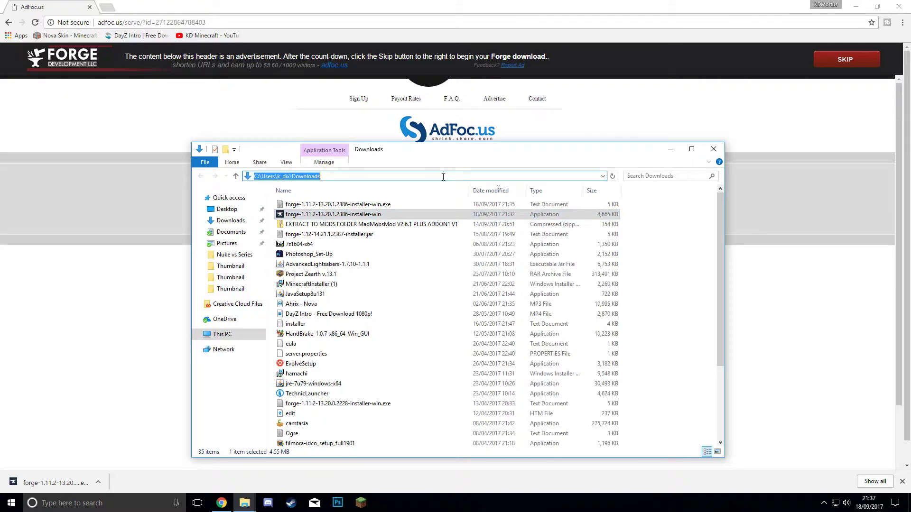
key(BackSpace)
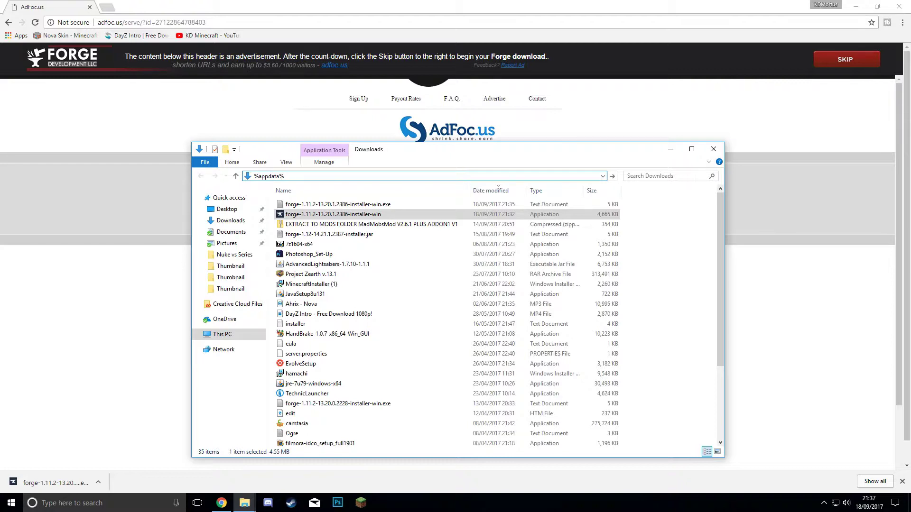
key(Return)
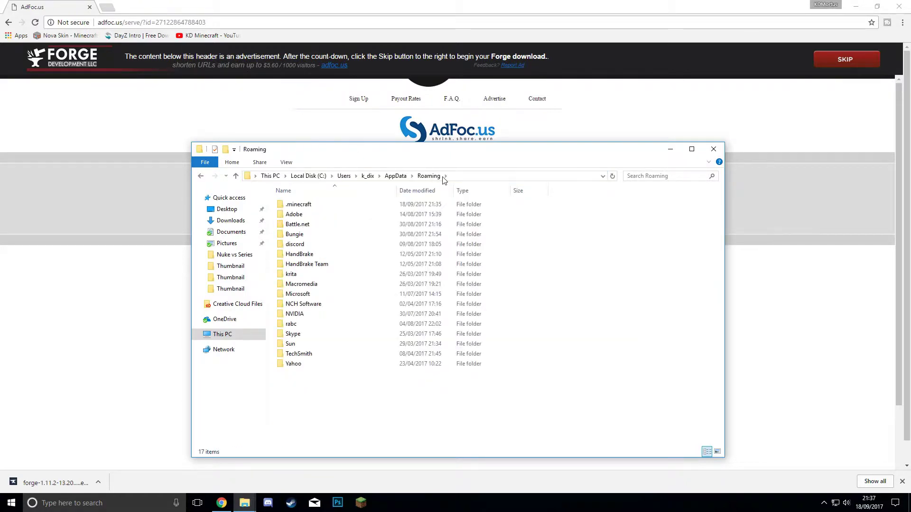
click(470, 179)
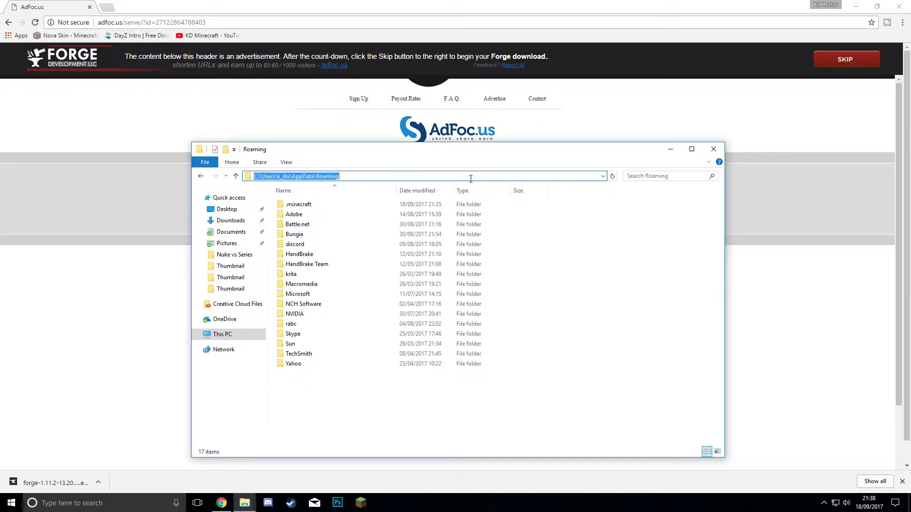
text(%appdata%)
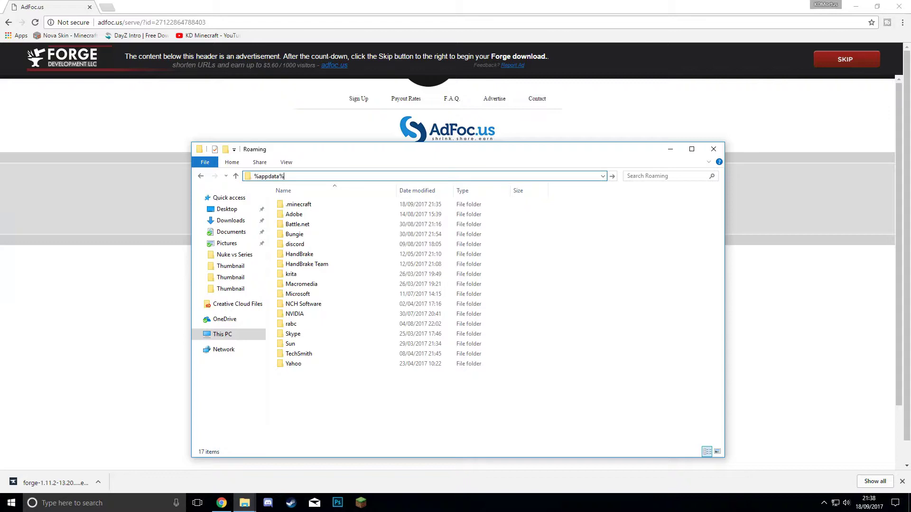
key(Return)
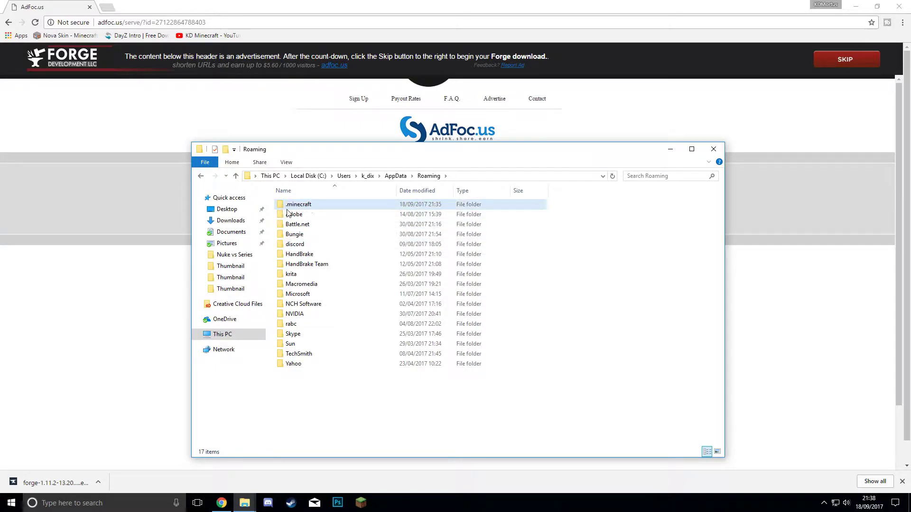
double_click(307, 205)
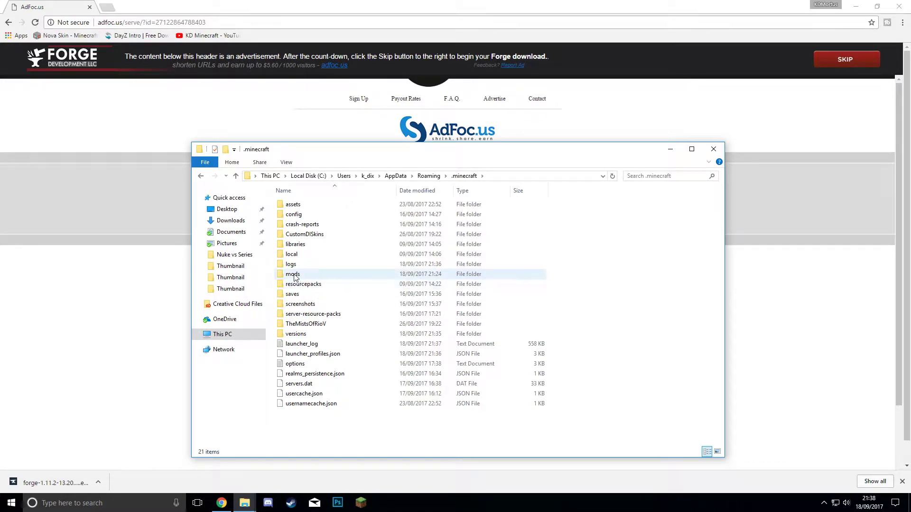
right_click(574, 285)
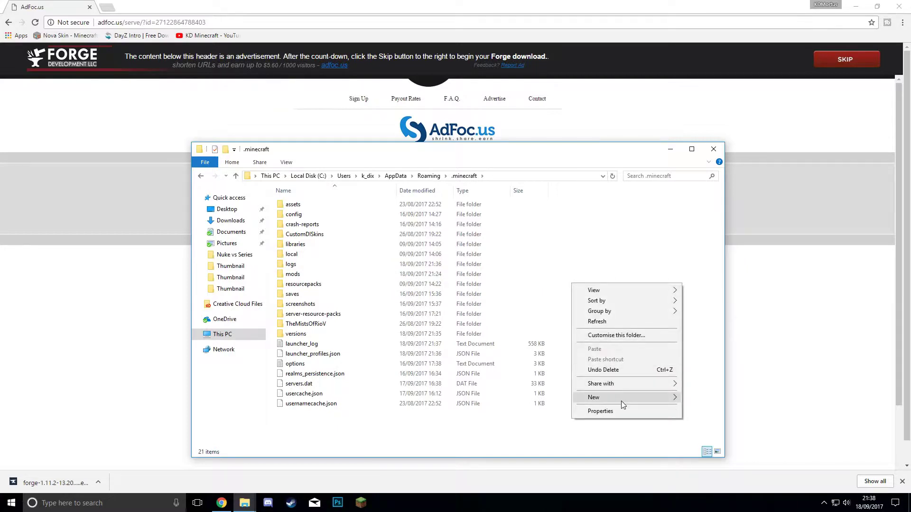
mouse_move(630, 398)
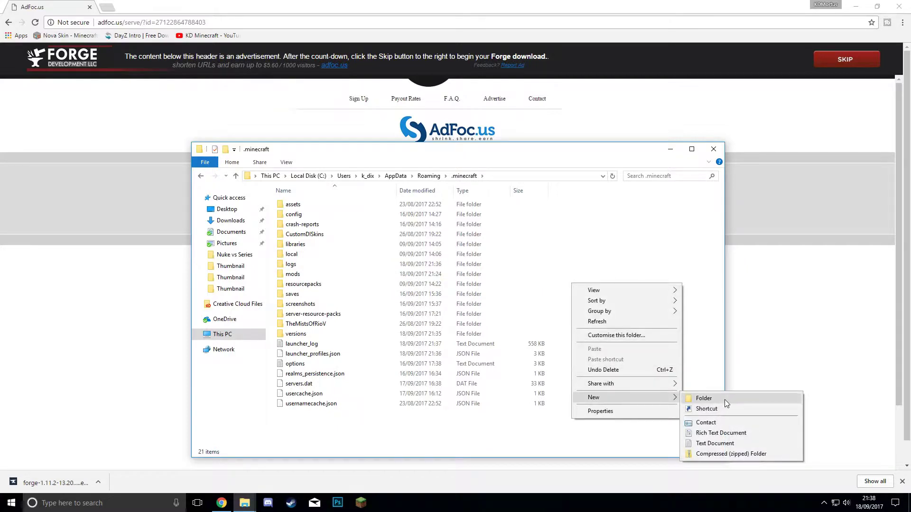
click(628, 246)
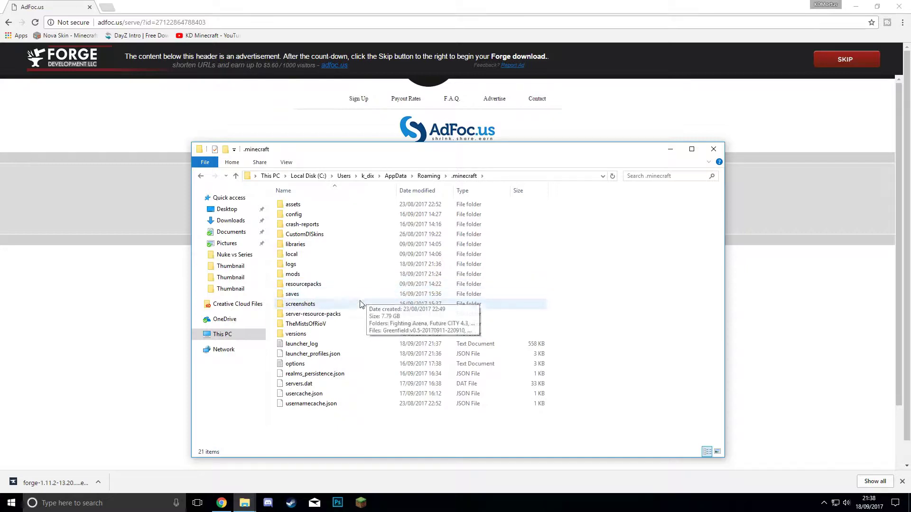
Look into the versions folder, return to .minecraft and open the mods folder.
double_click(302, 334)
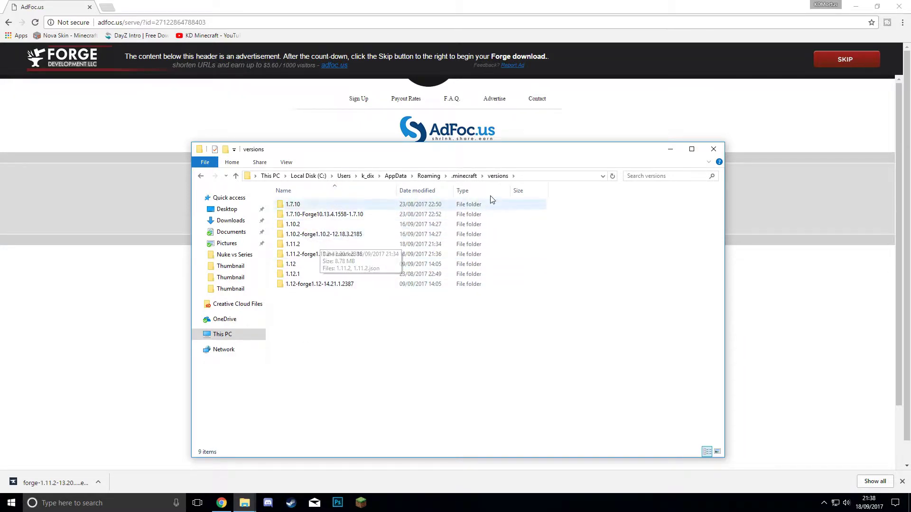
click(462, 178)
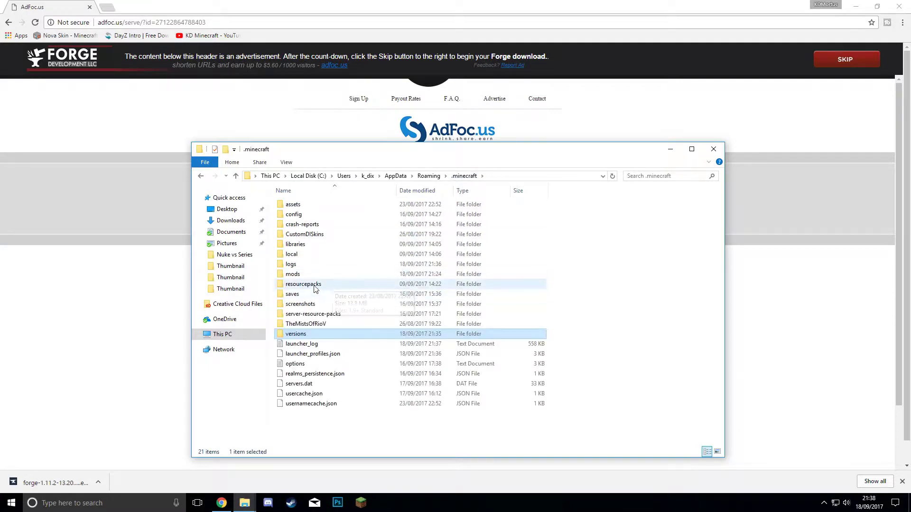
double_click(313, 274)
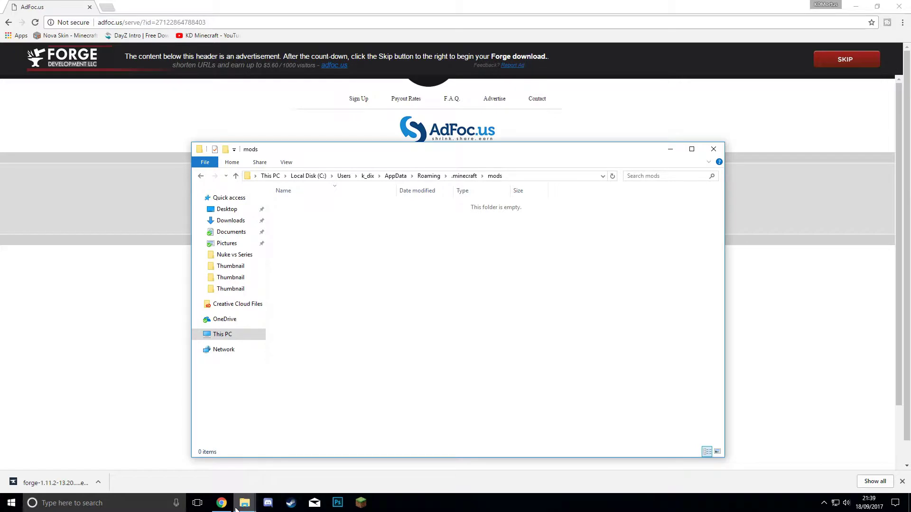
In a new Chrome tab, search for vic modern warfare mod and open the mc-mod.net page for Vic's Modern Warfare Mod 1.12.1/1.11.2.
click(106, 7)
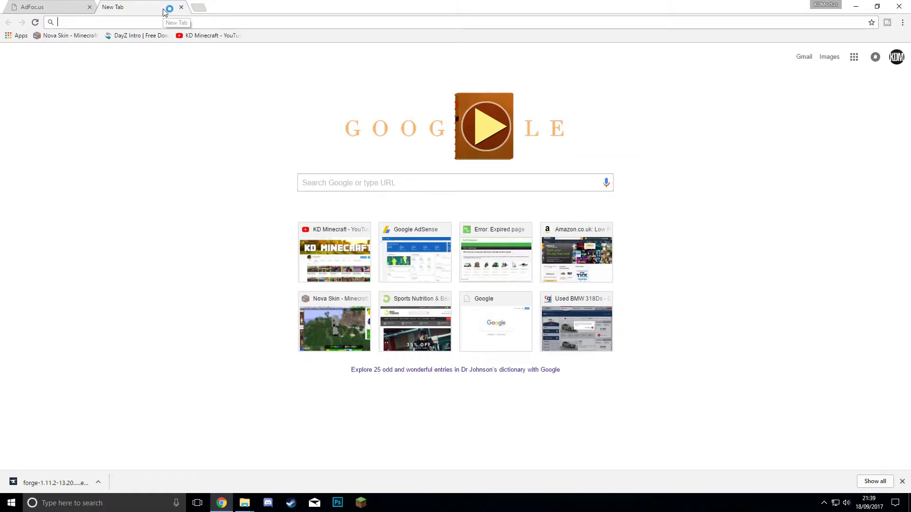
text(vic)
text(modern)
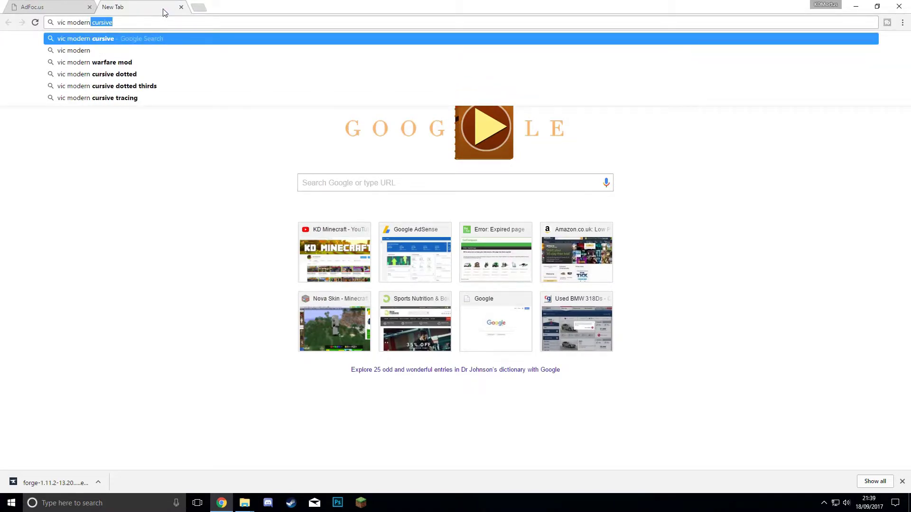
text(ware)
key(Down)
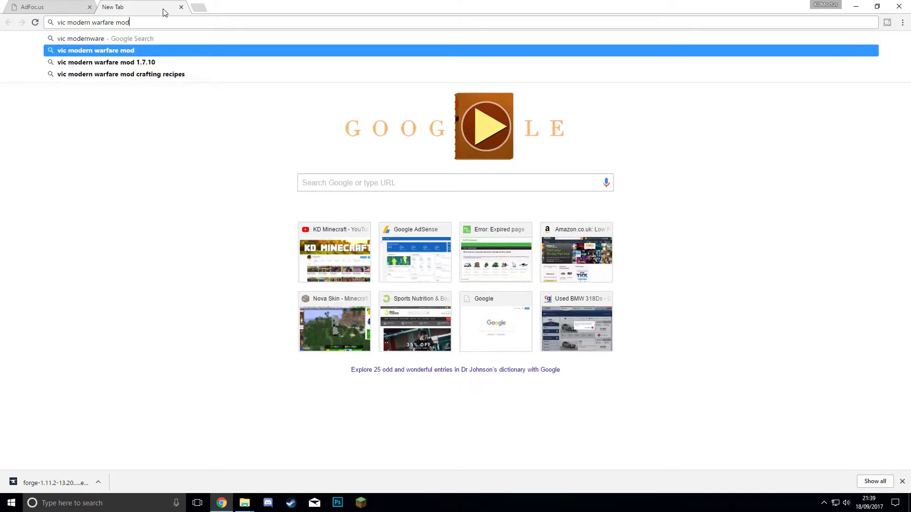
key(Return)
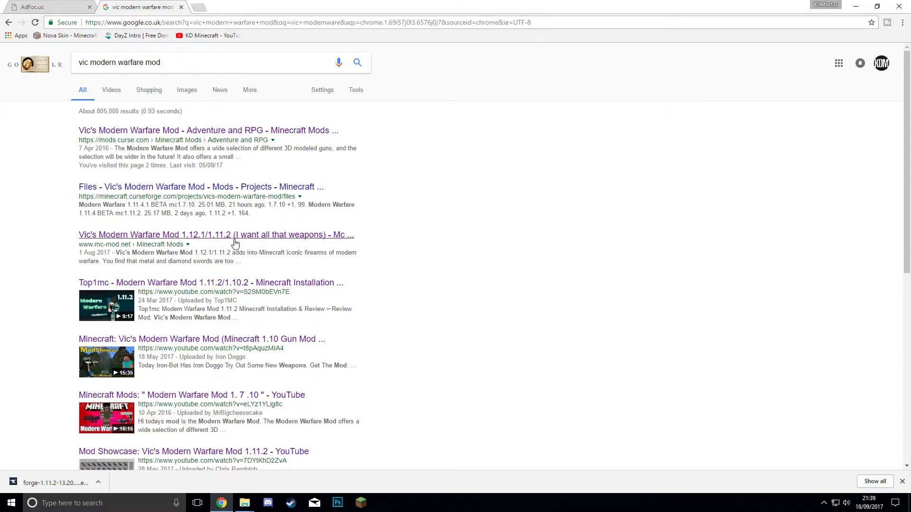
click(234, 239)
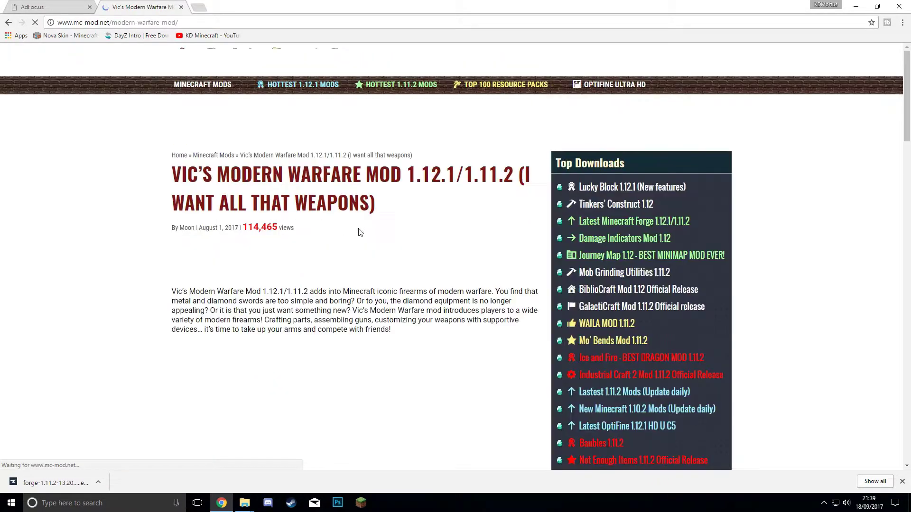
Download Modern-Warfare-1.11.2.jar through the mod page's link for Minecraft 1.11.2 and keep the file.
scroll(352, 324, down, 15)
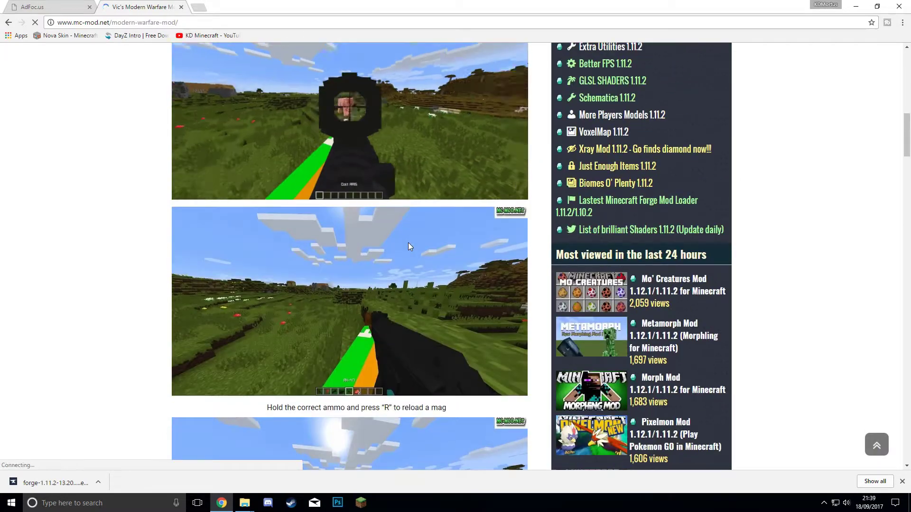
scroll(410, 247, down, 20)
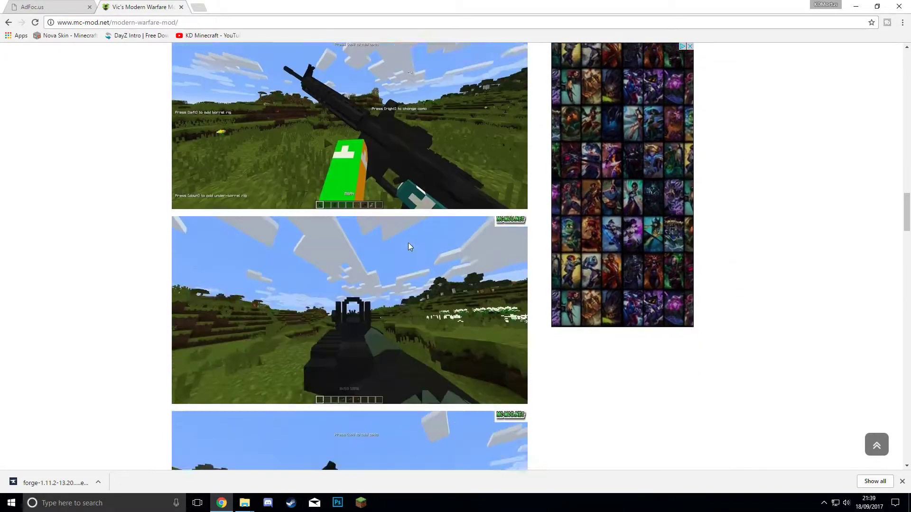
scroll(410, 246, down, 20)
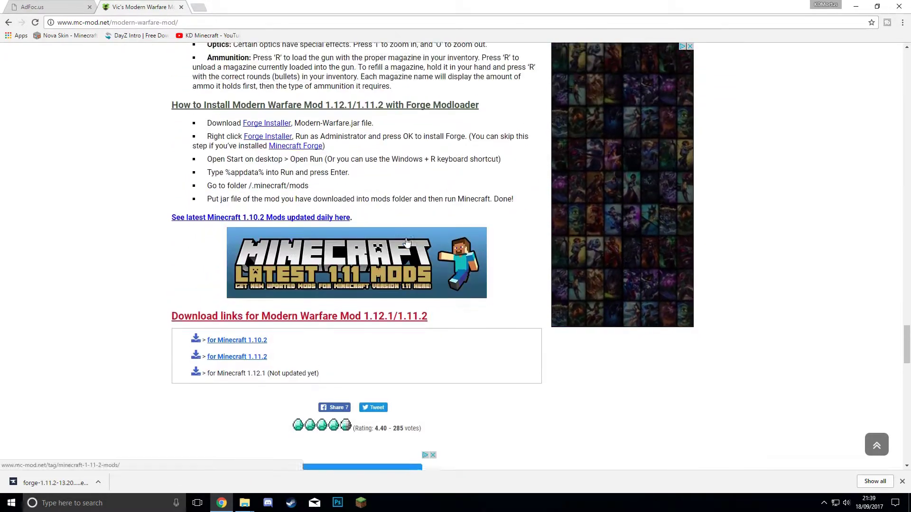
click(226, 366)
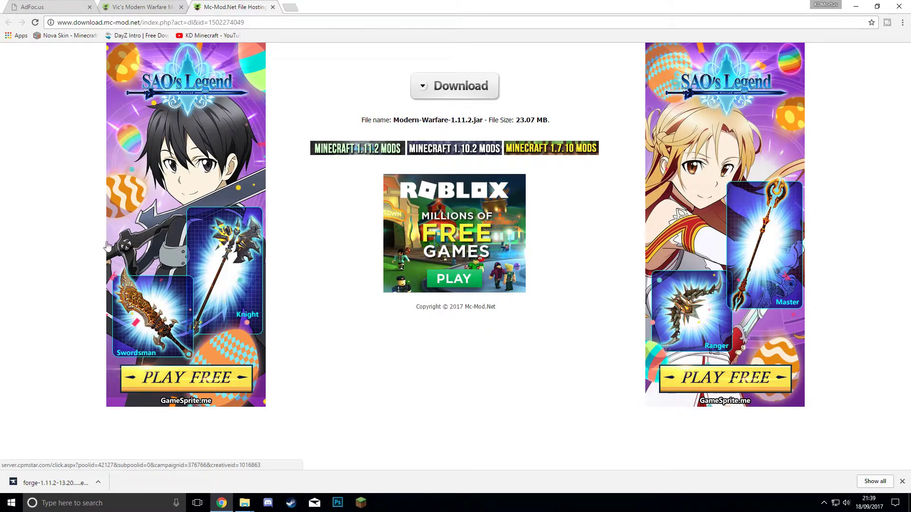
click(457, 95)
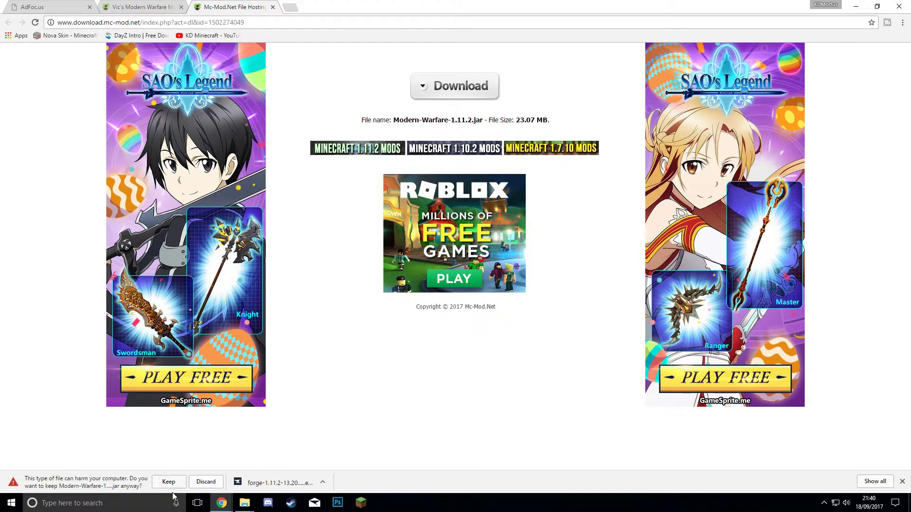
click(169, 482)
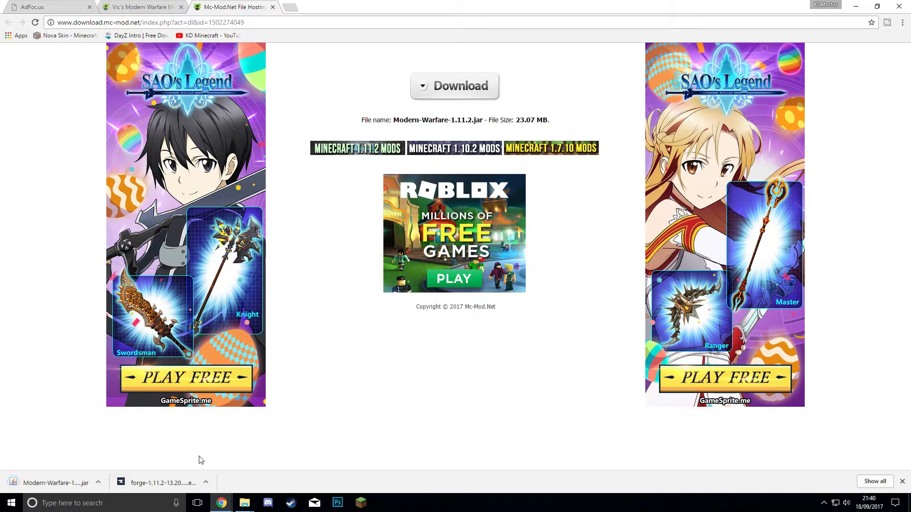
Show the downloaded Modern-Warfare jar in its folder and arrange the Downloads and mods windows so both are accessible.
click(98, 482)
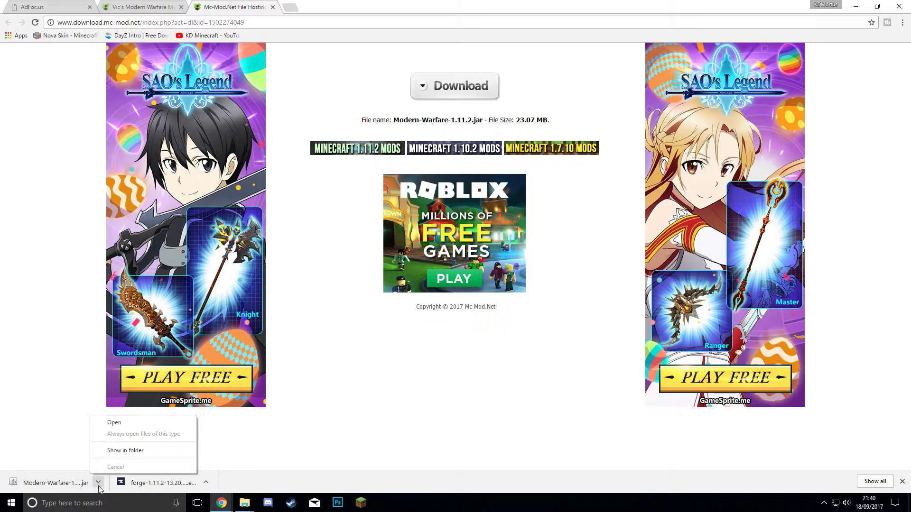
click(125, 451)
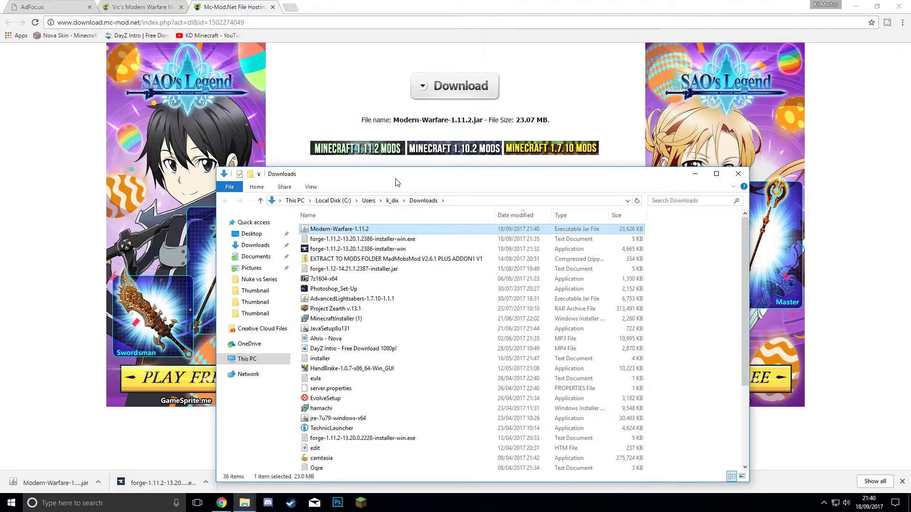
drag(398, 183, 258, 88)
click(244, 503)
mouse_move(251, 506)
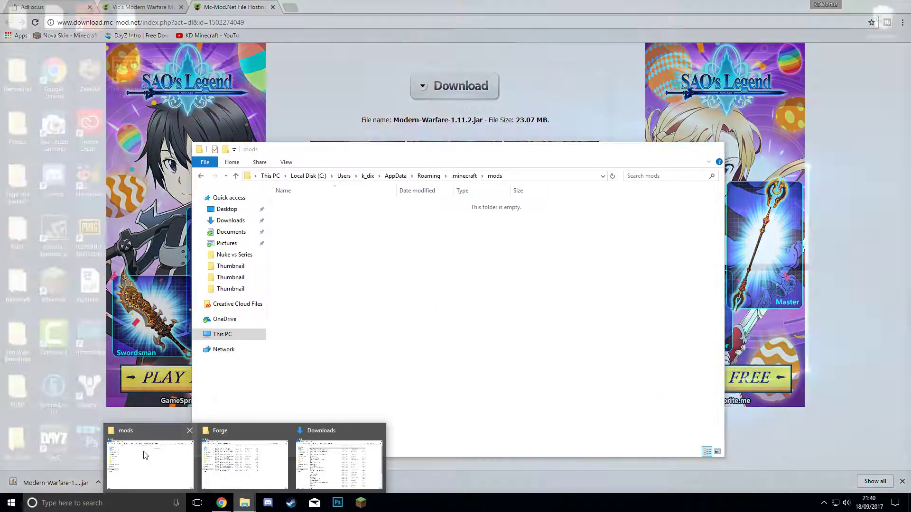
click(143, 455)
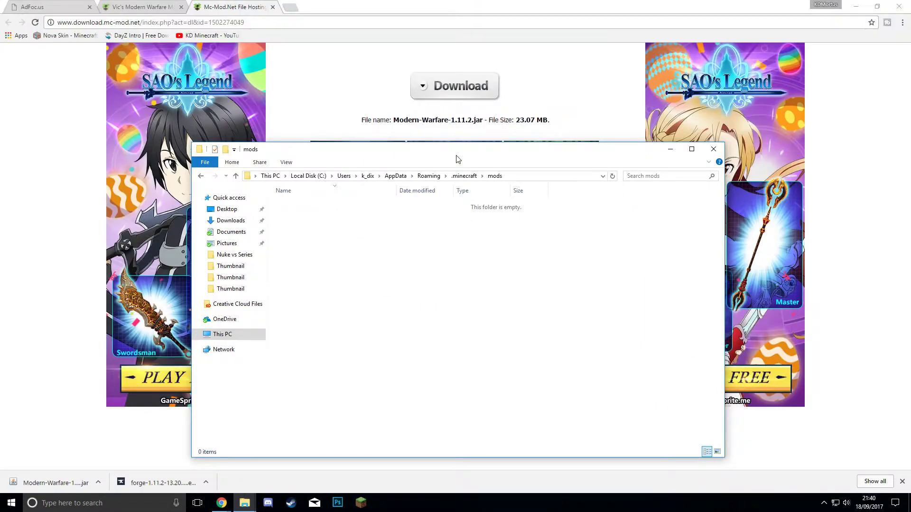
drag(458, 159, 515, 154)
mouse_move(244, 503)
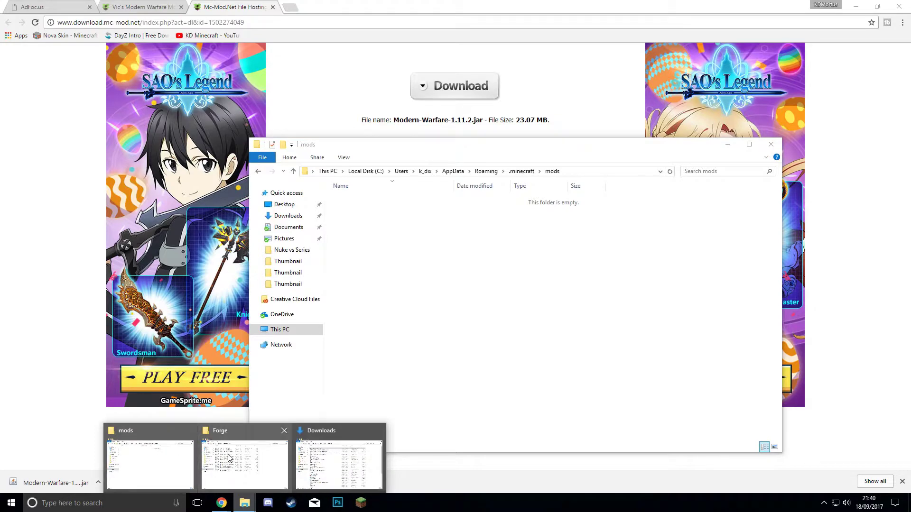
click(351, 455)
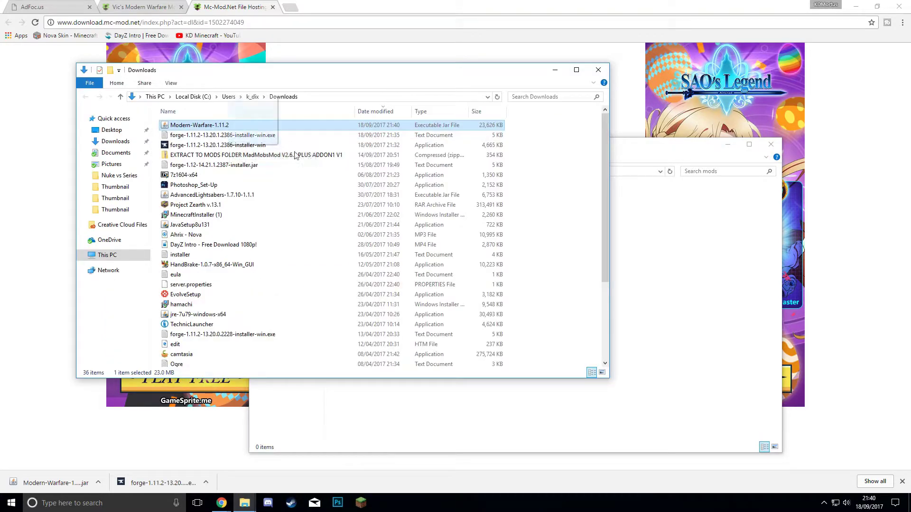